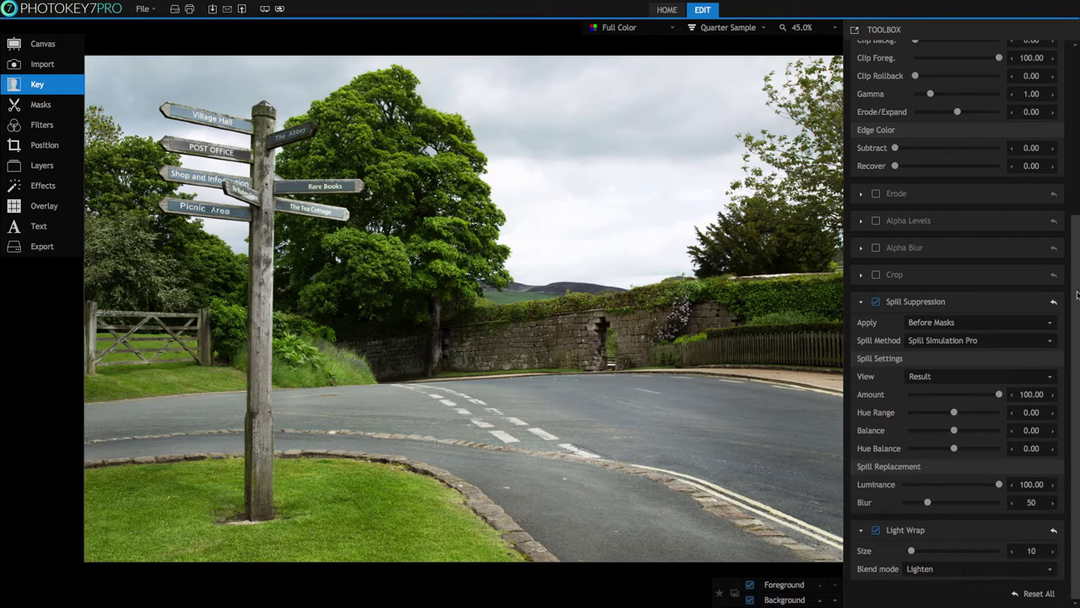
- Open the import settings and use the Processing Tutorial folder as the foreground hot folder
left_click_drag(1077, 293, 1076, 114)
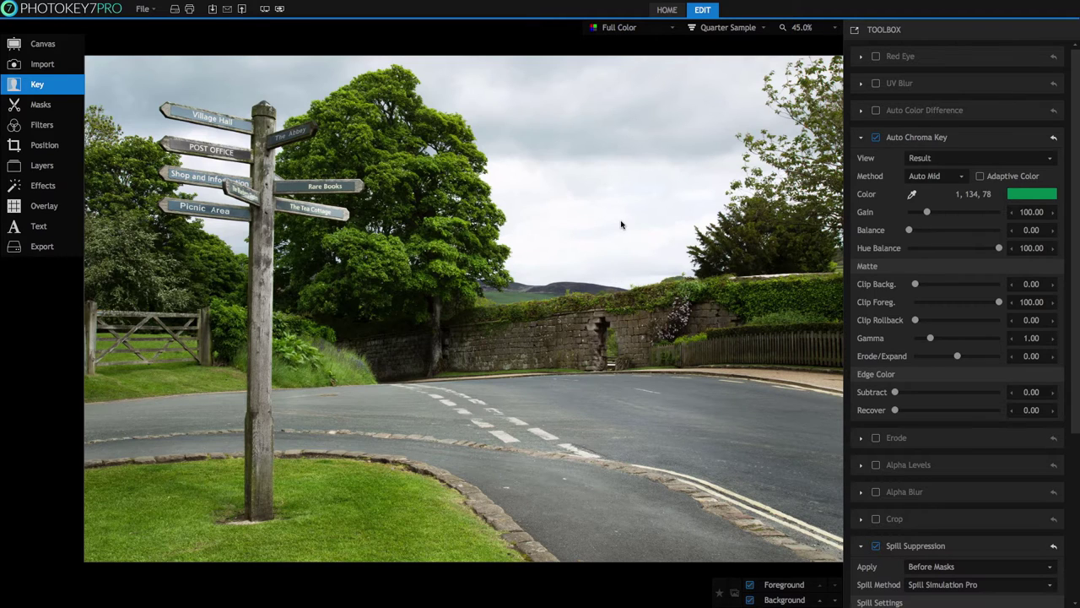
left_click(55, 68)
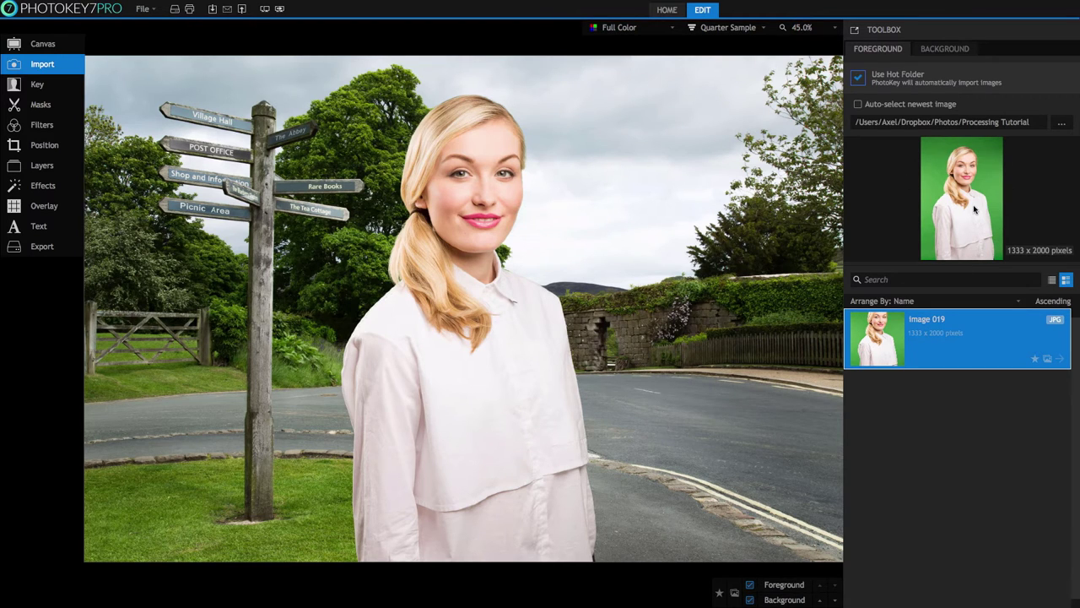
left_click(59, 145)
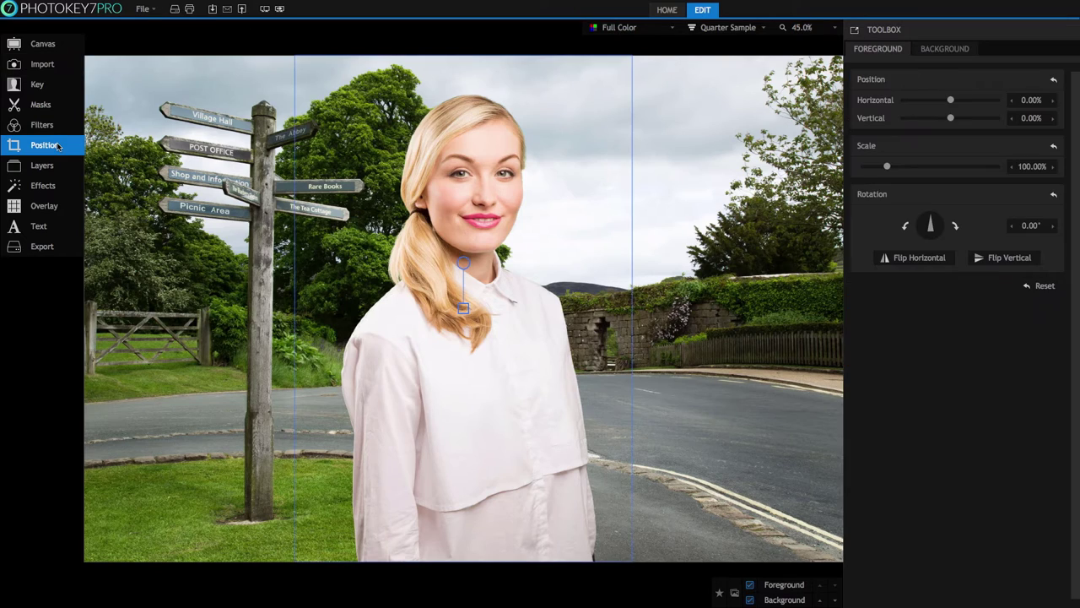
left_click_drag(383, 336, 579, 361)
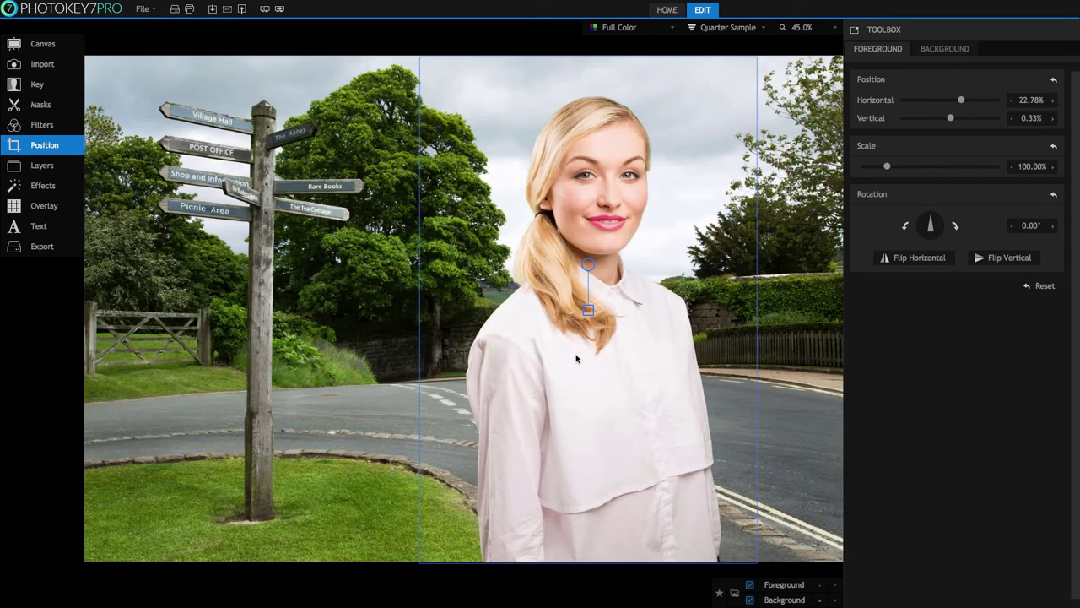
left_click(1054, 80)
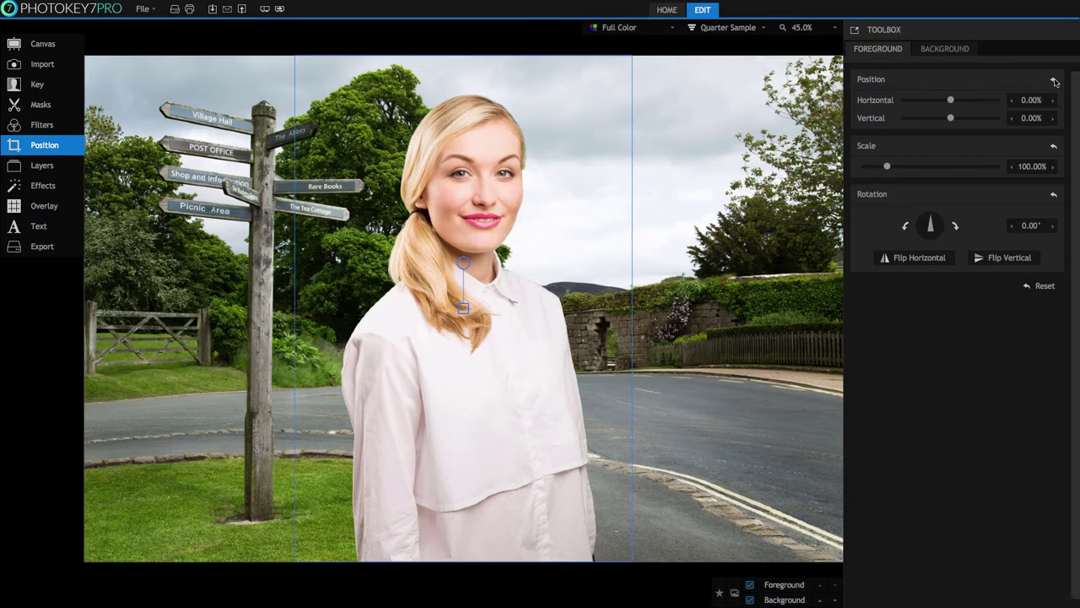
- Hide and show the foreground, and switch to the foreground image of the woman in the flat cap
left_click(749, 585)
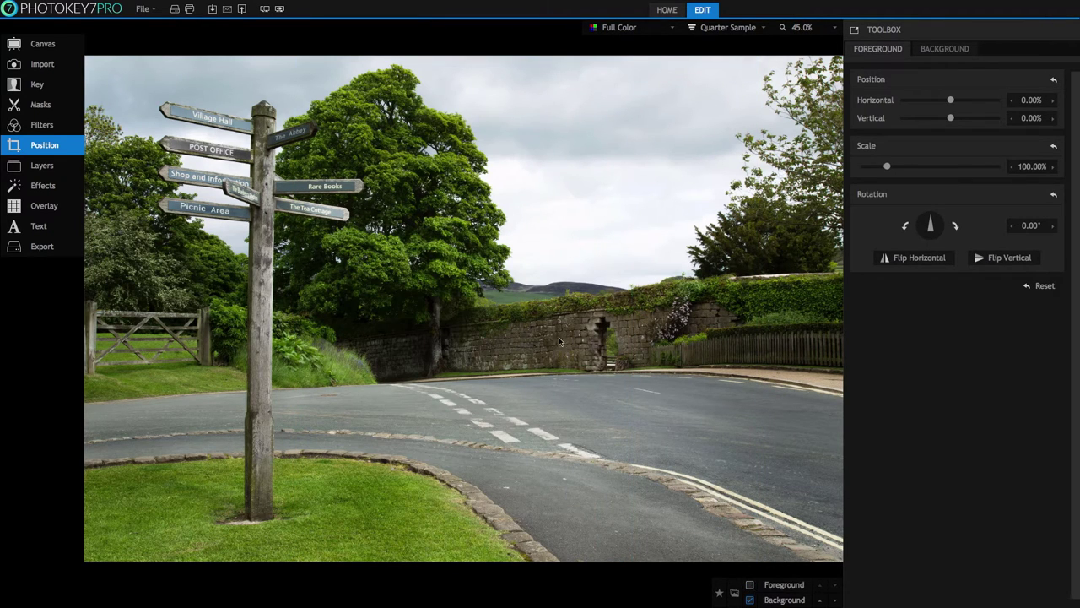
left_click(749, 584)
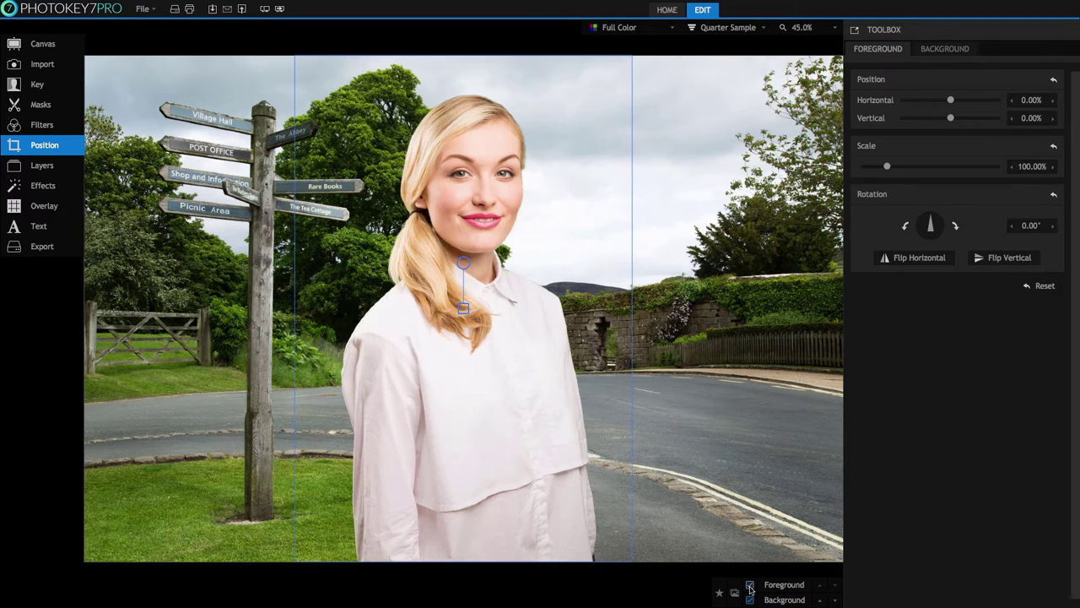
left_click(822, 588)
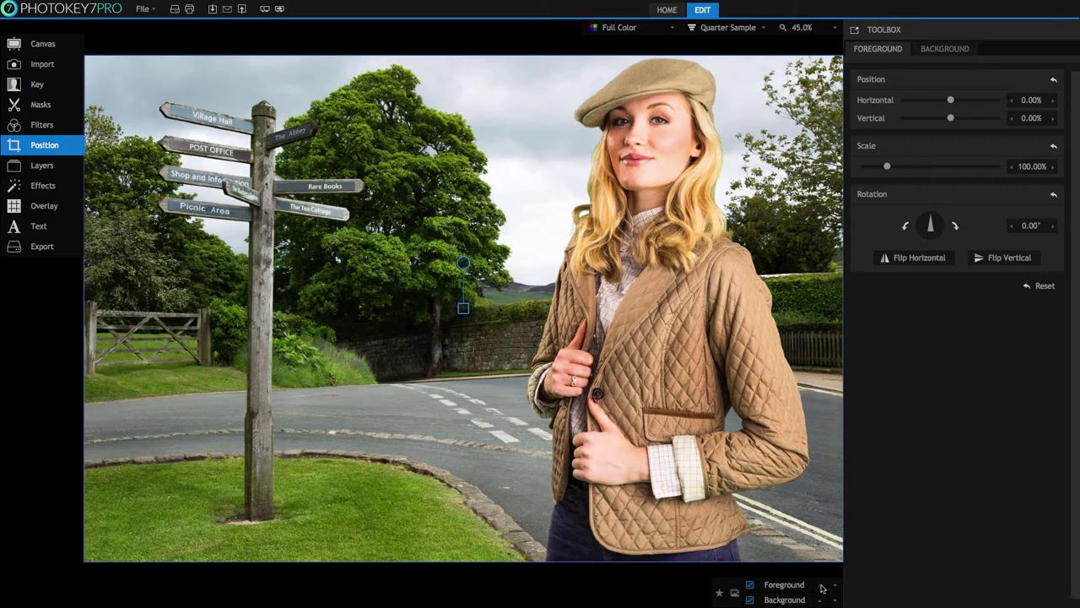
- Enable Adaptive Color for the chroma key, and set Balance to 50 and Hue Balance to 0 while checking the matte
left_click(48, 87)
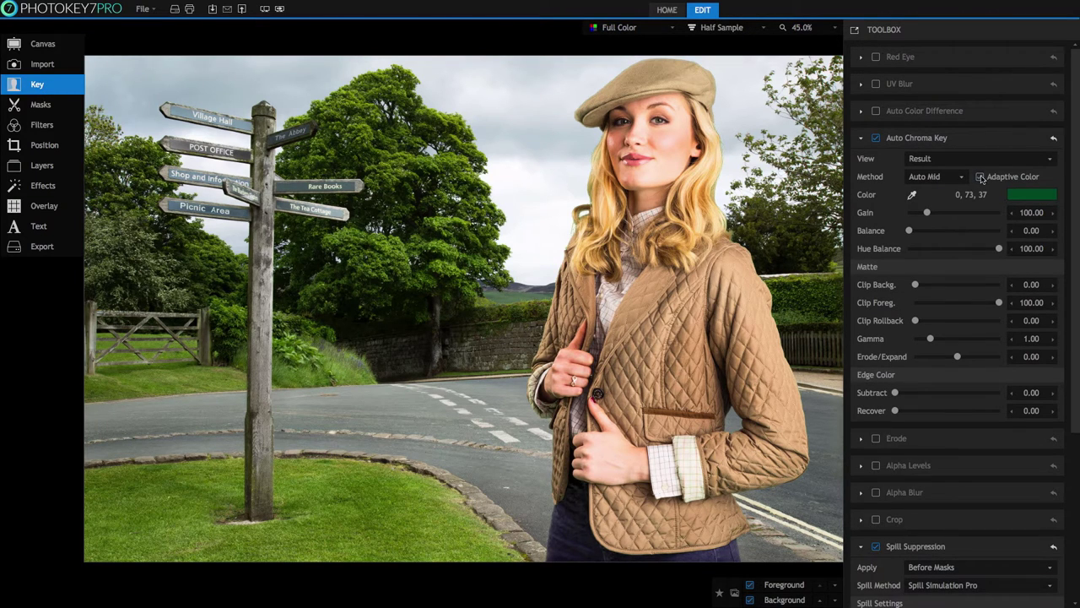
left_click(957, 160)
left_click(924, 169)
left_click_drag(998, 248, 953, 231)
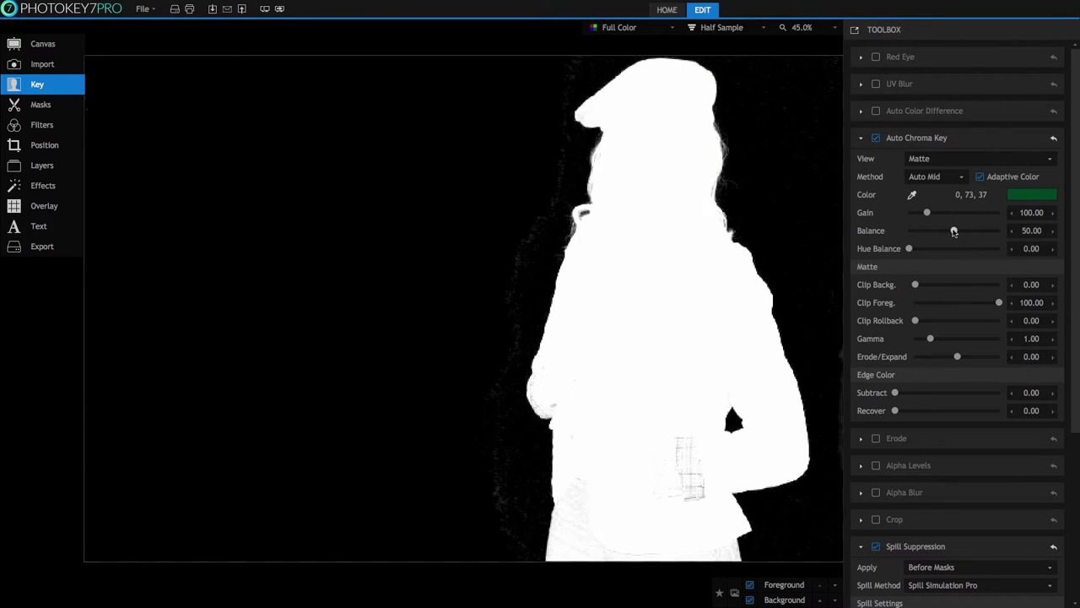
left_click(947, 159)
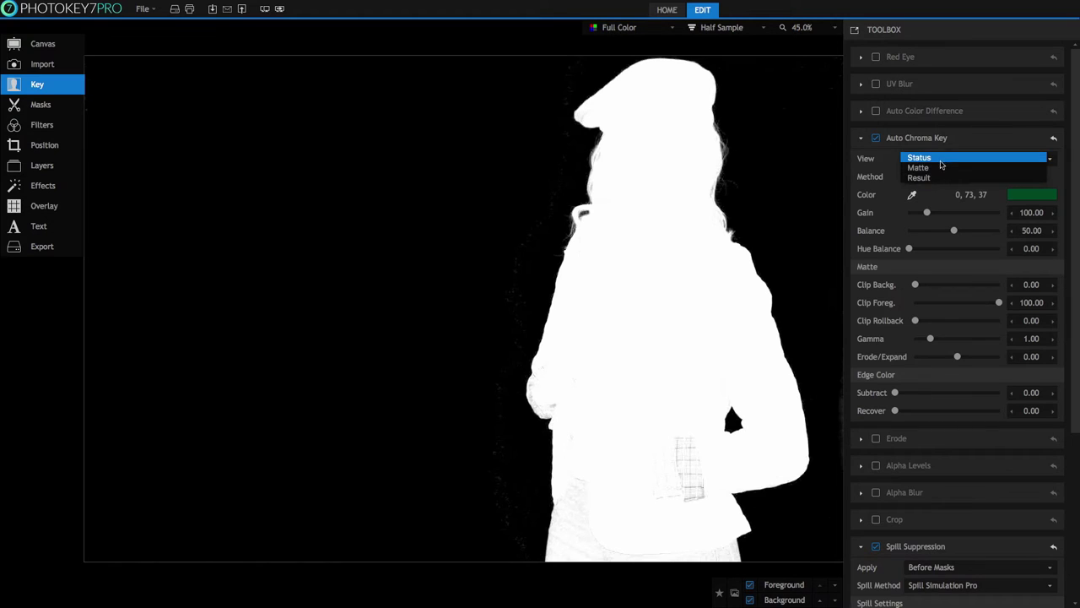
left_click(919, 177)
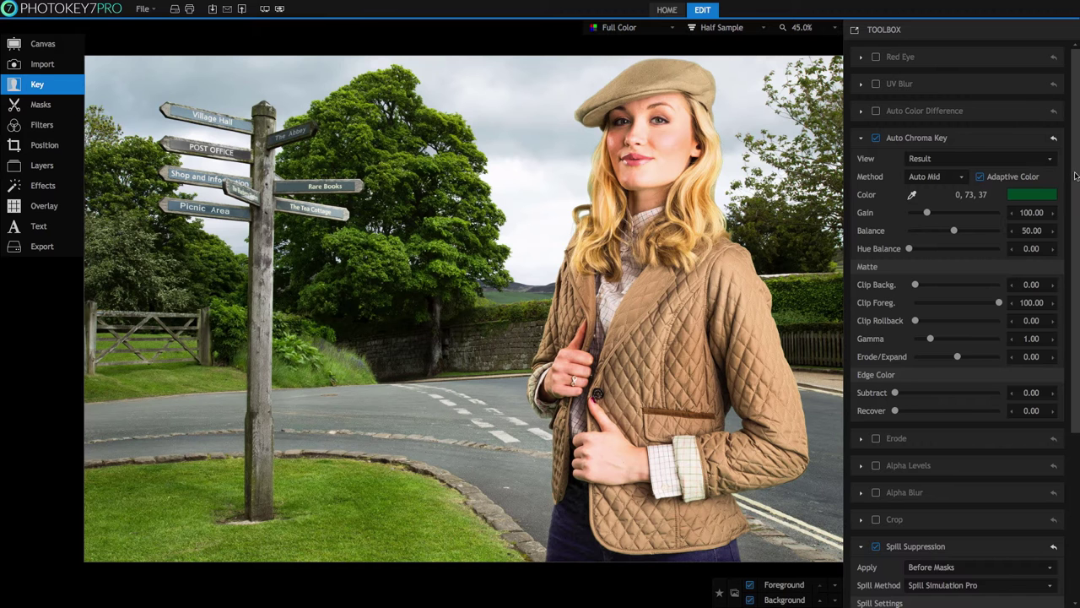
- Lower the Hue Balance of the spill suppression slightly
left_click_drag(1075, 175, 1075, 340)
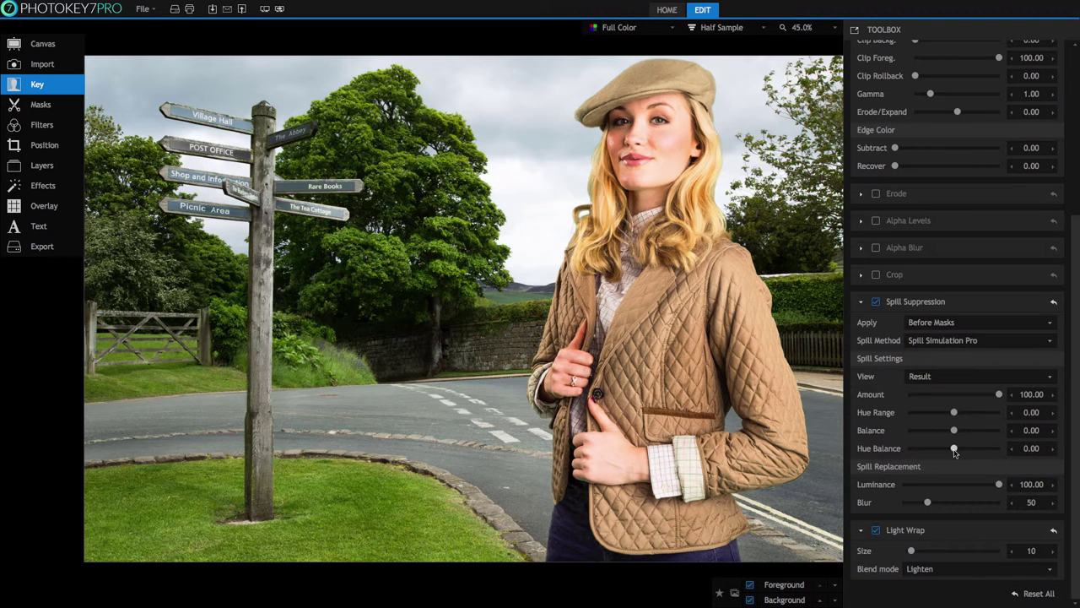
left_click_drag(953, 450, 939, 450)
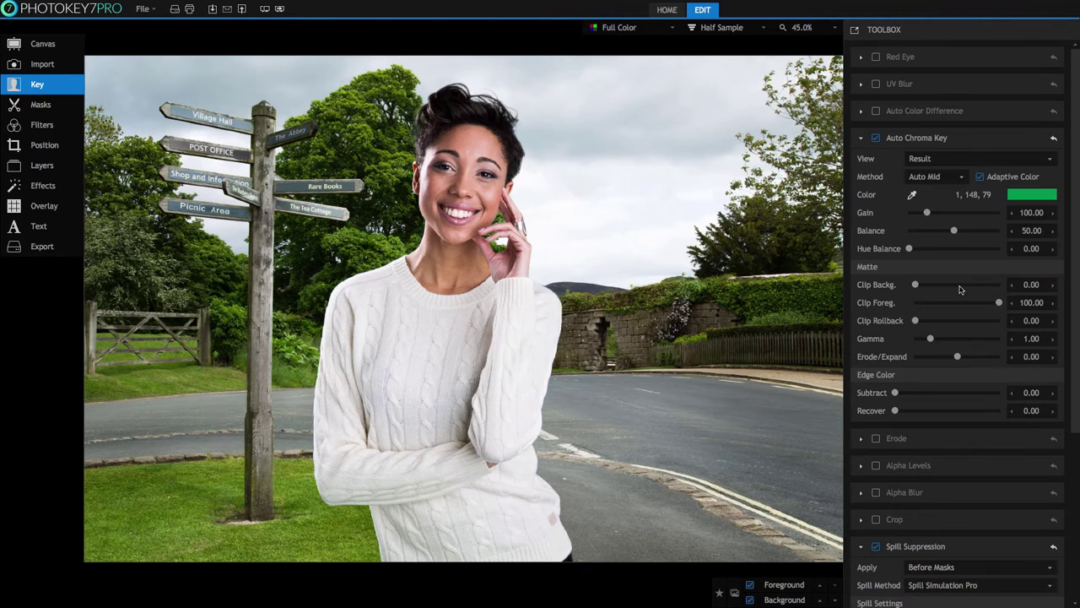
- Move the woman in the white sweater away from the signpost, to about 32% horizontal and 0.6% vertical position
left_click(45, 145)
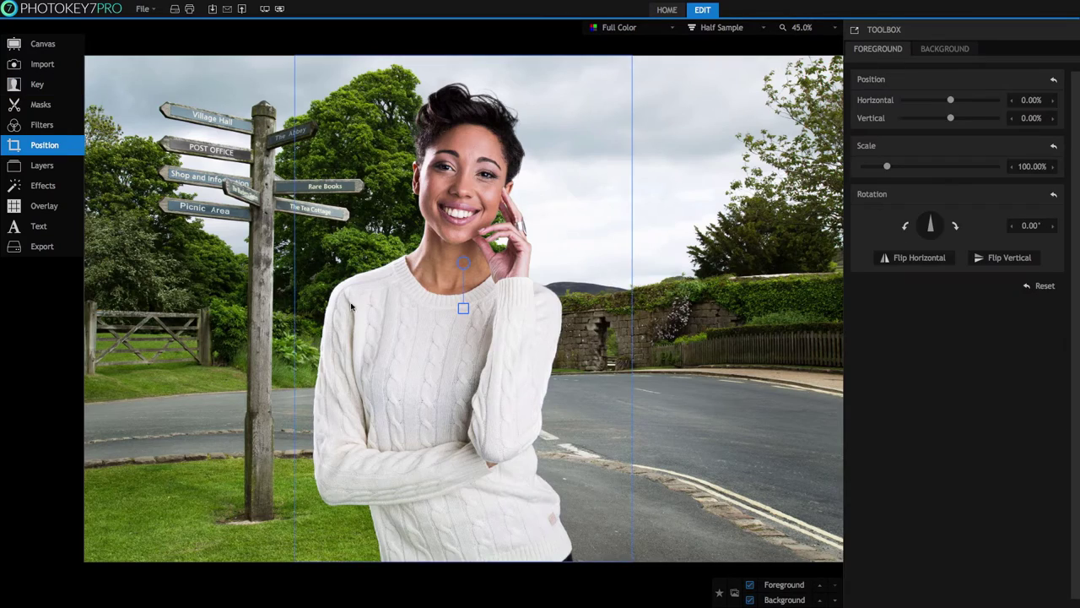
left_click_drag(432, 353, 670, 351)
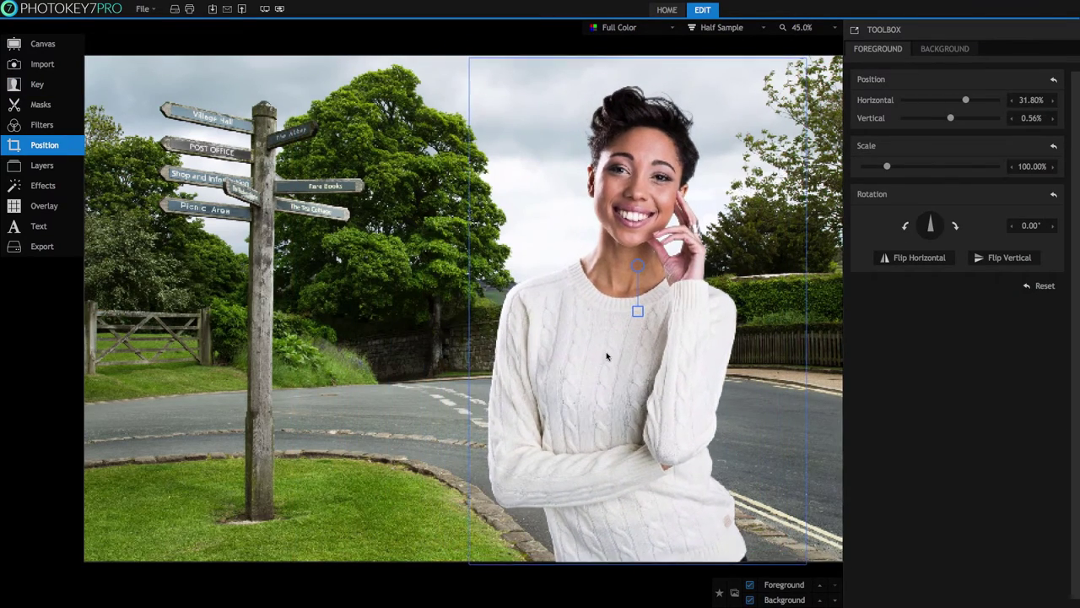
- Set the chroma key's Clip Foreg. to about 88.4 in the Matte view, and return the view to Result
left_click(40, 84)
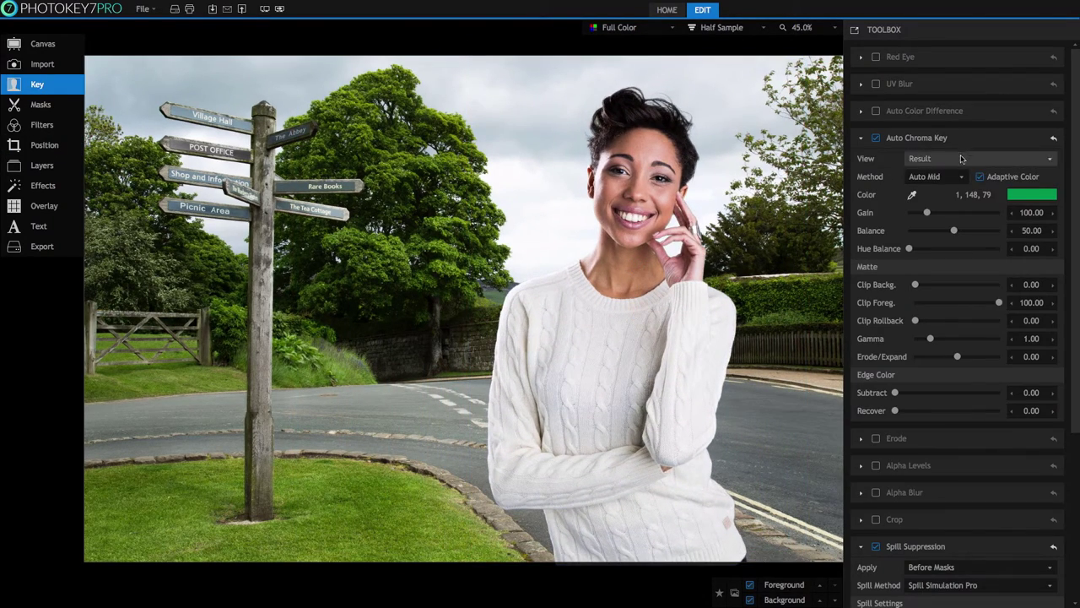
left_click(961, 158)
left_click(928, 167)
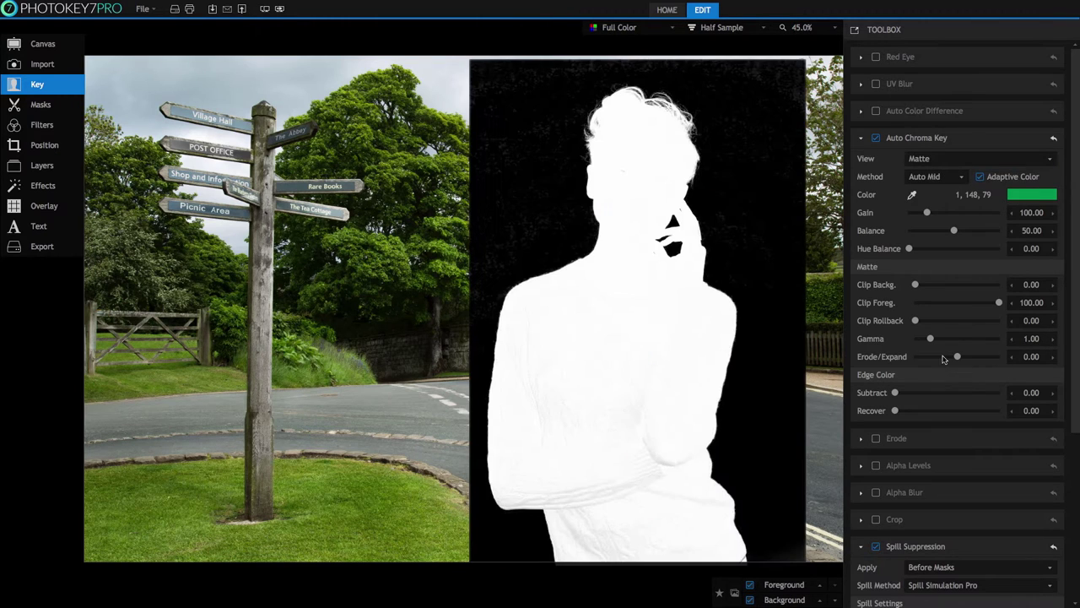
left_click_drag(998, 303, 990, 305)
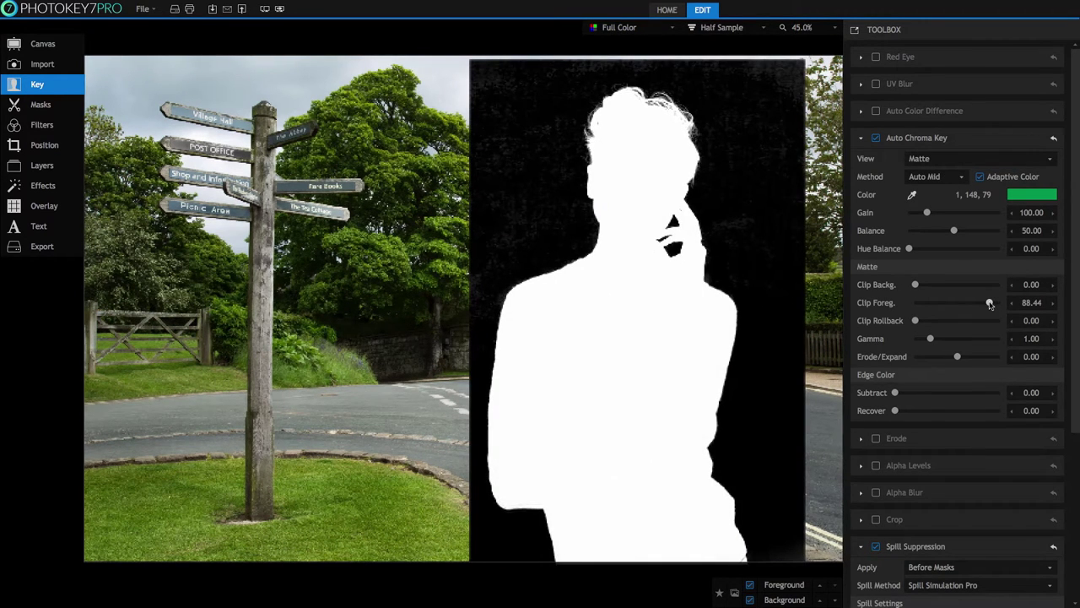
left_click(920, 158)
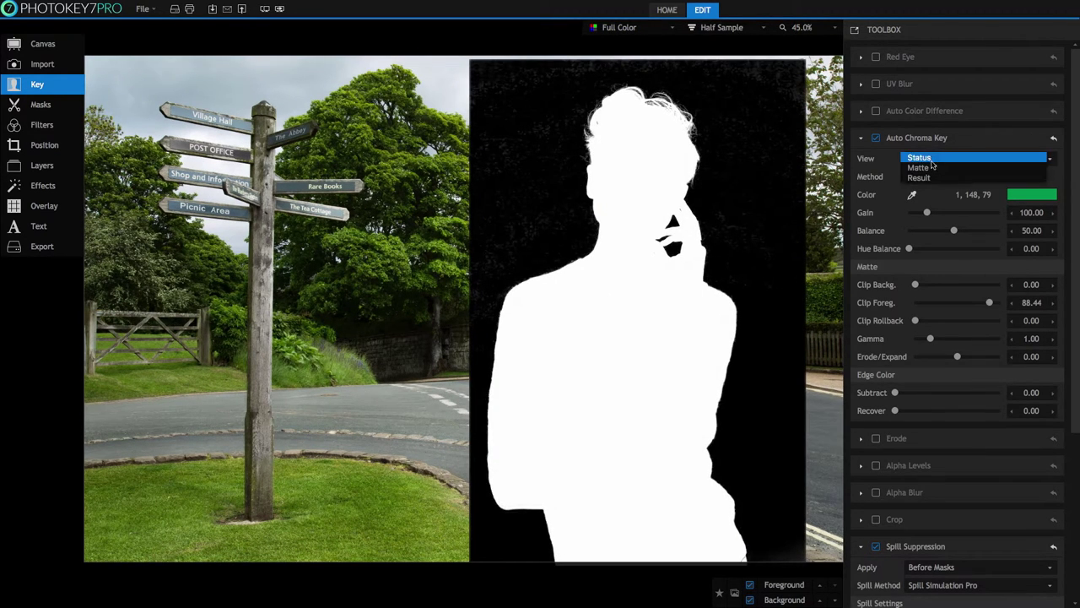
left_click(920, 177)
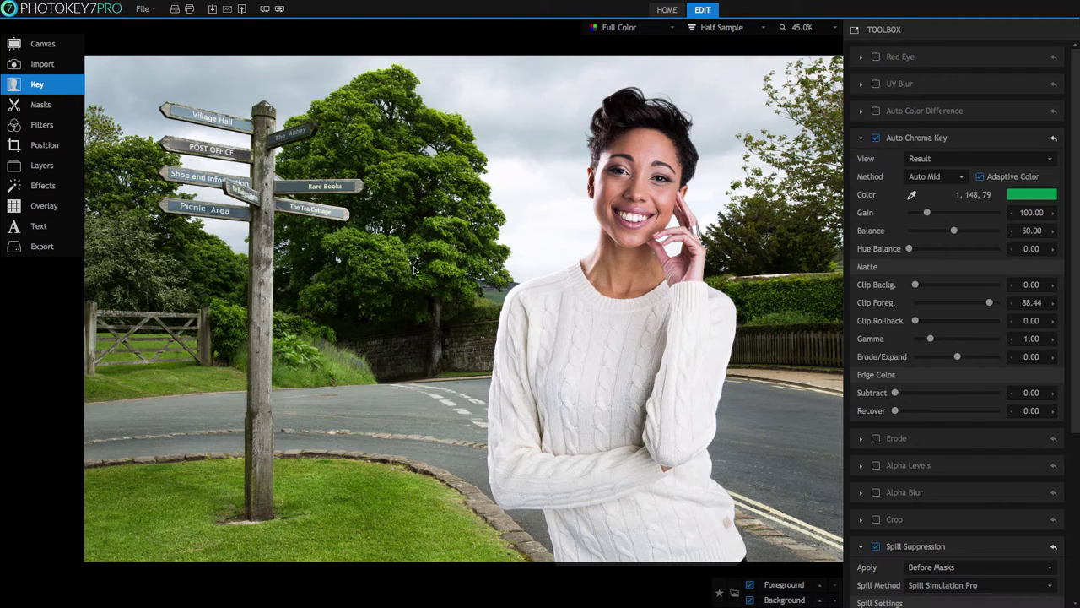
- Run a hot folder export as JPG into the Processing Tutorial Exports folder, and stop it
left_click(52, 251)
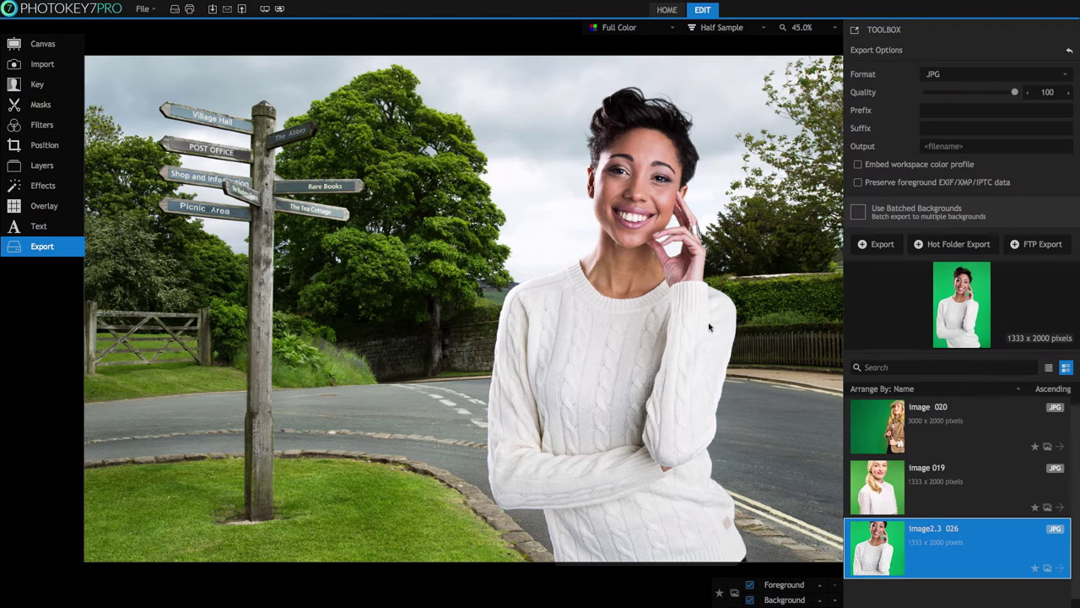
left_click(959, 244)
left_click(576, 93)
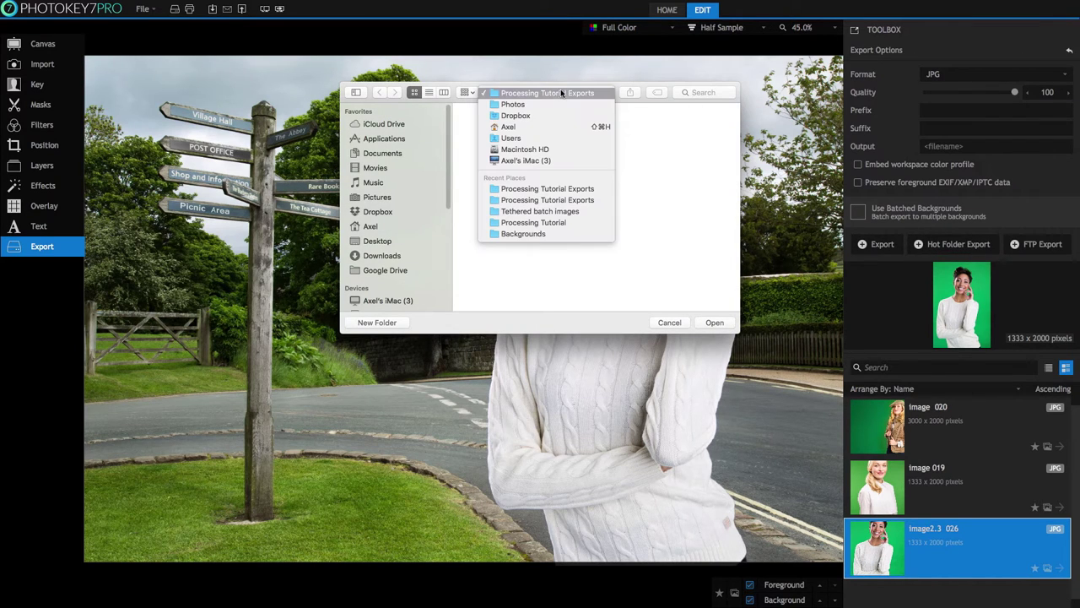
left_click(558, 96)
left_click(557, 101)
left_click(714, 322)
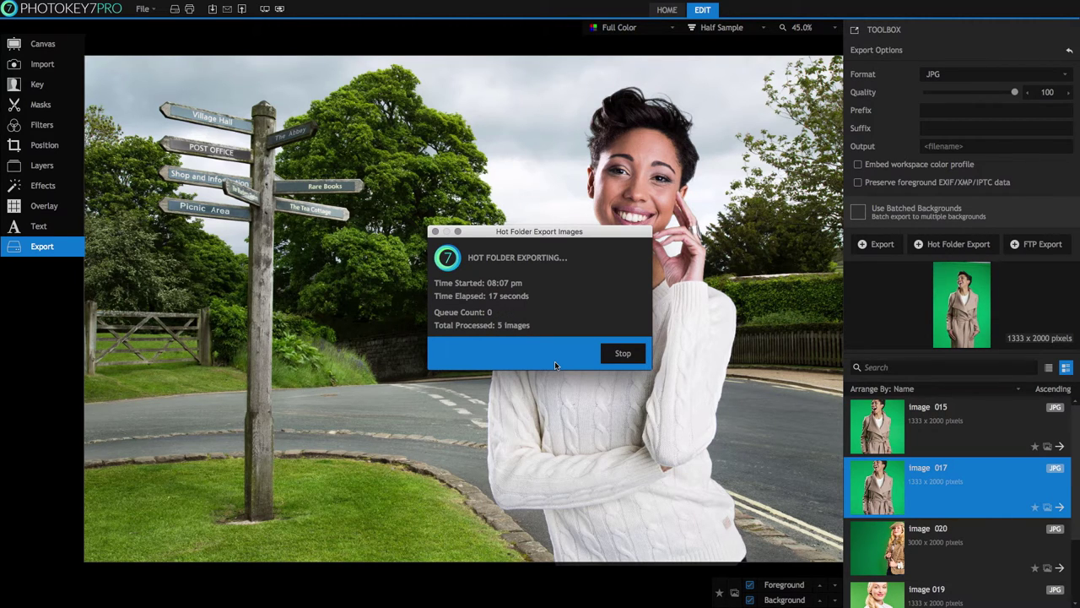
left_click(632, 355)
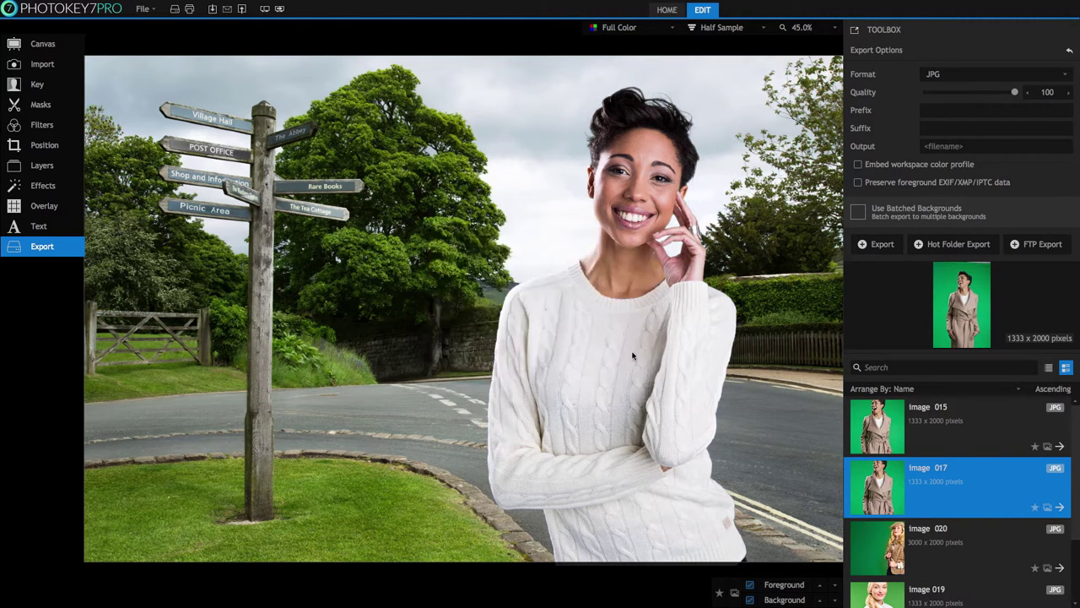
- Review the key settings and the composites of foreground images 015, 016, 017 and 018
left_click(50, 87)
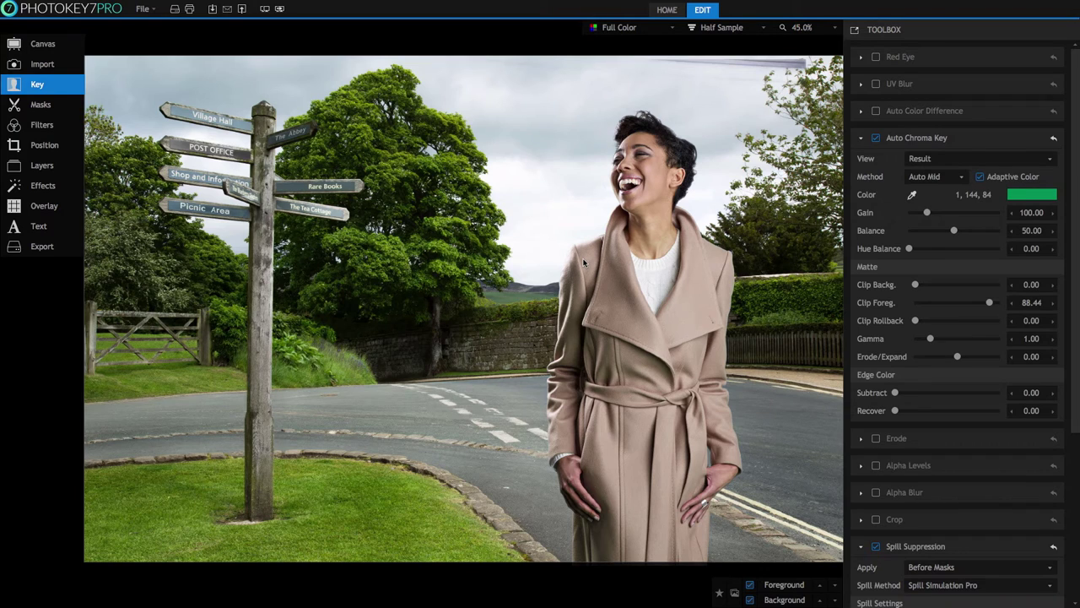
left_click(59, 250)
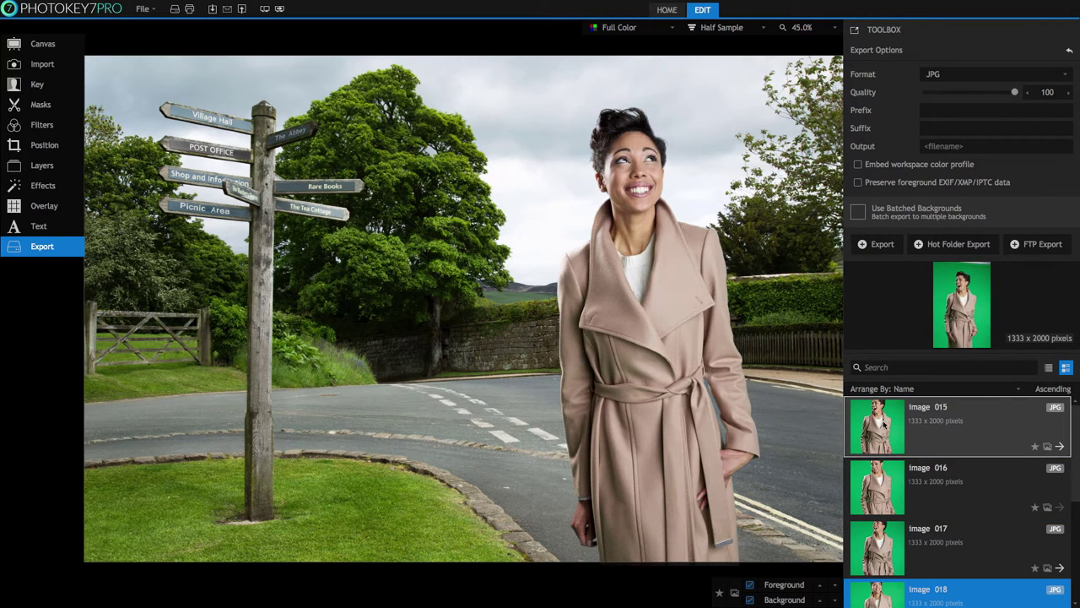
left_click(884, 426)
left_click(892, 476)
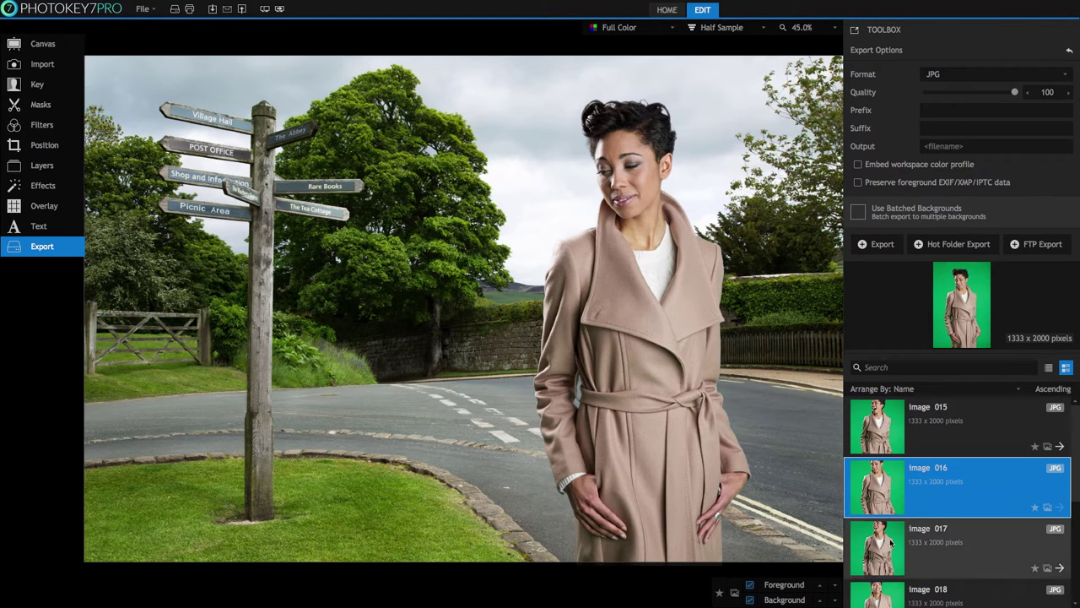
left_click(888, 536)
scroll(884, 597, "down", 1)
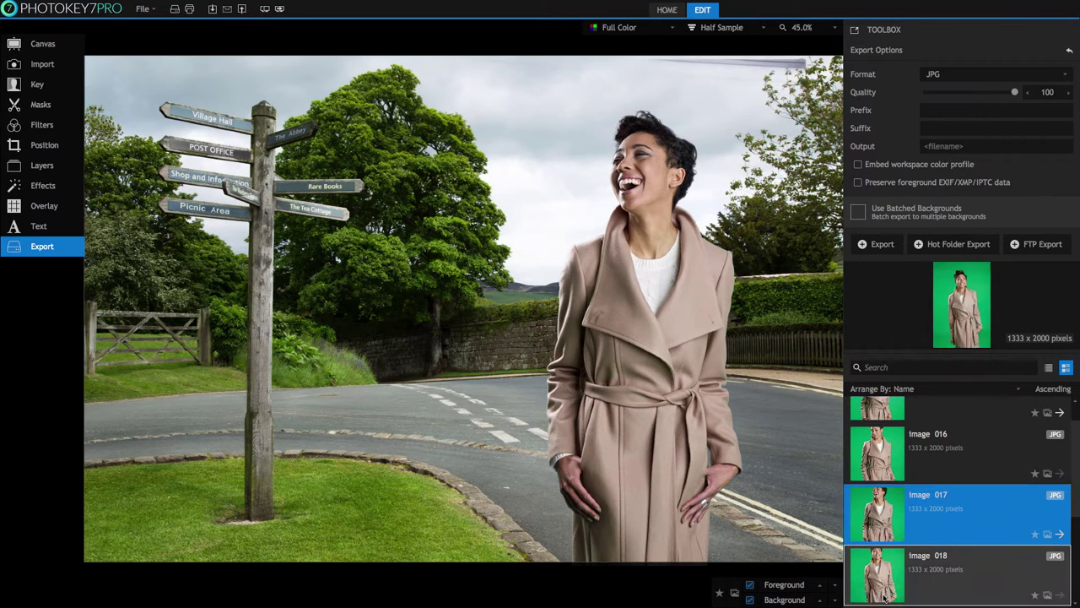
left_click(884, 598)
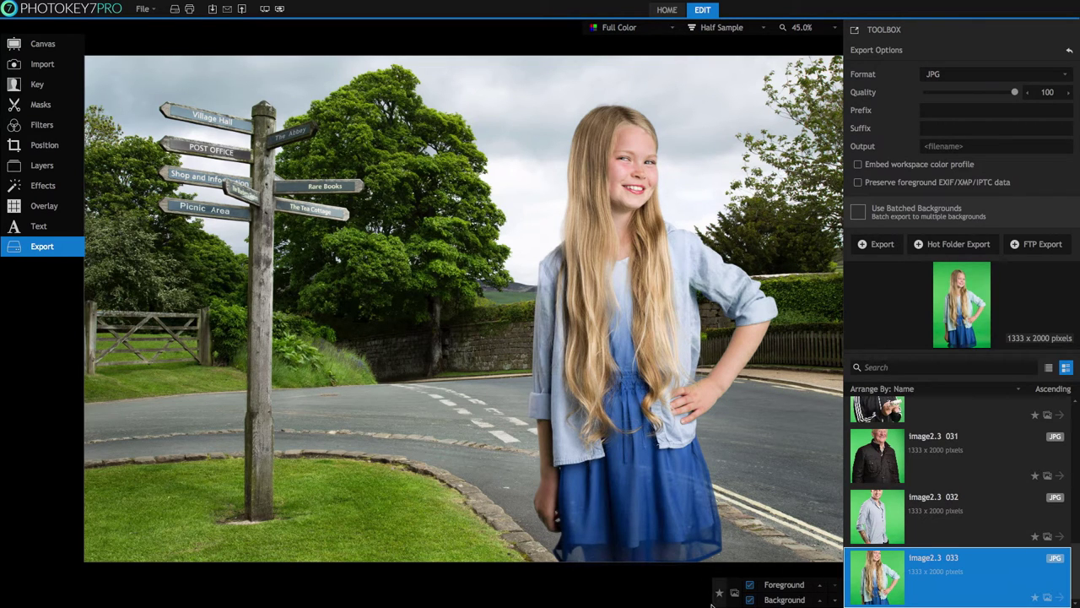
- Step back through the foregrounds from Image2.3 033 to 031, and return to Image2.3 033
left_click(823, 586)
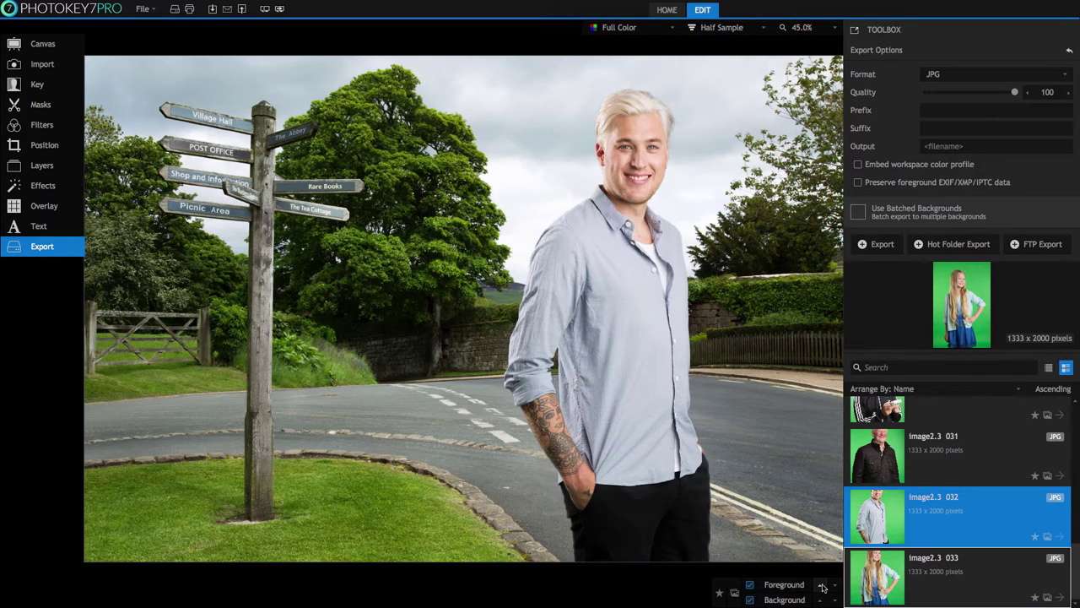
left_click(823, 586)
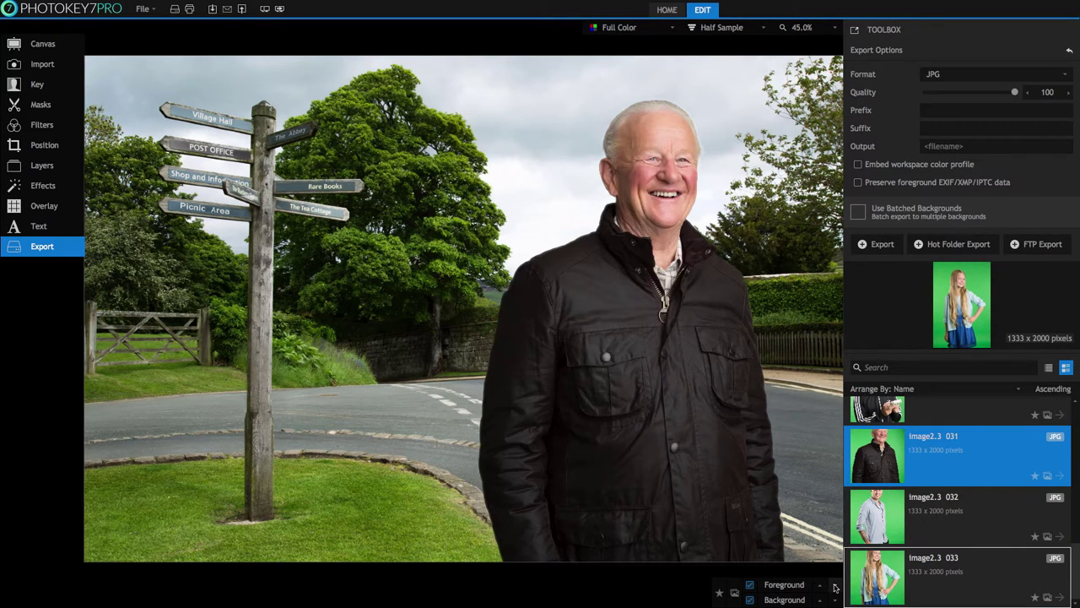
left_click(834, 586)
left_click(834, 585)
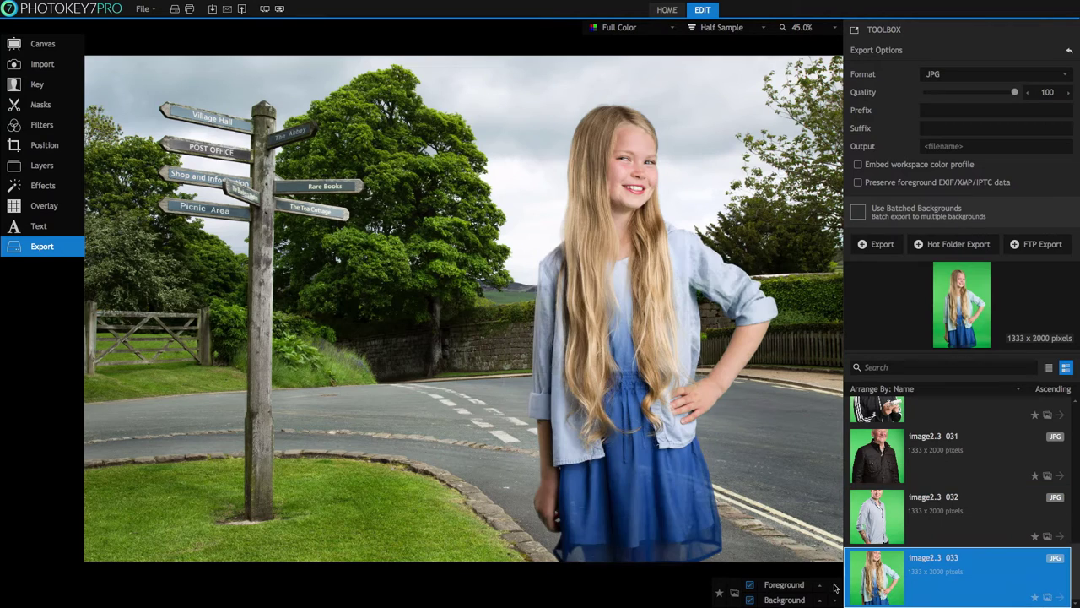
- Turn on the picture and star markers for foreground Image2.3 033, and open its key settings
left_click(735, 594)
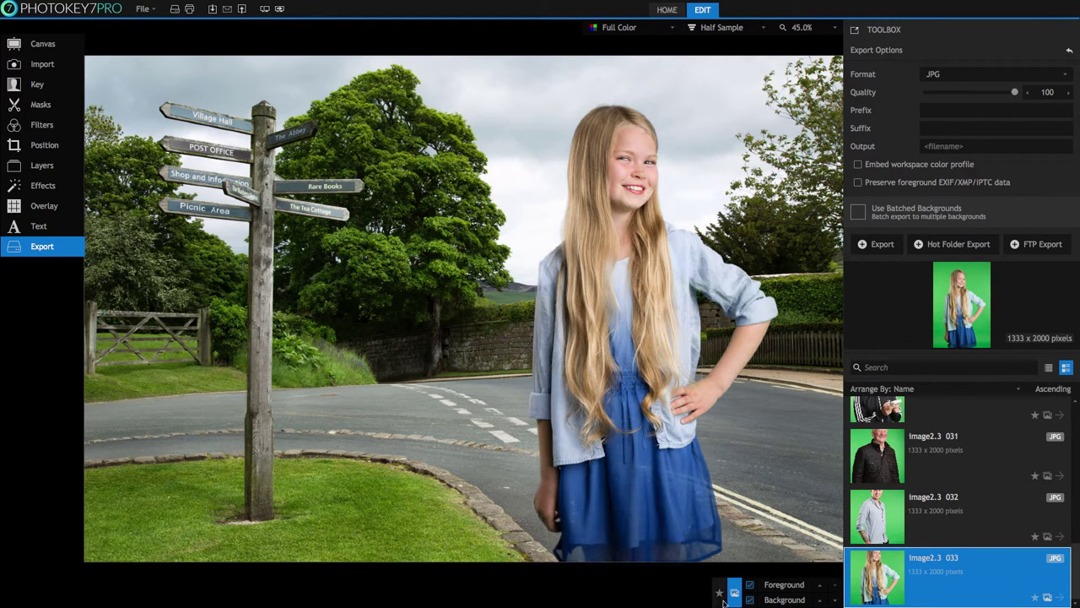
left_click(720, 595)
left_click(47, 86)
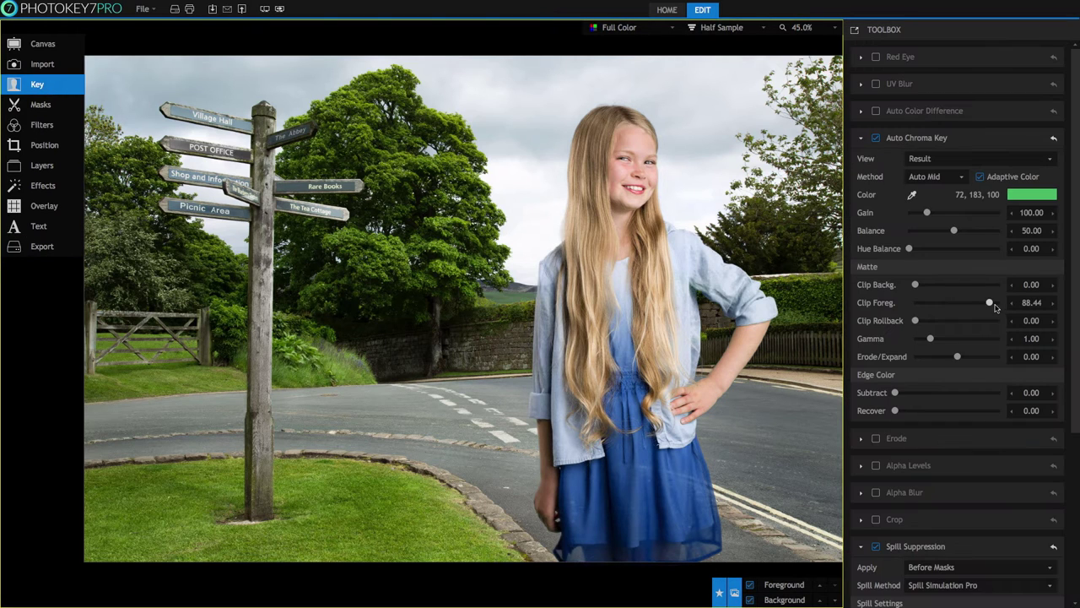
- Set the Auto Chroma Key's Clip Foreground to 73.47 for foreground Image2.3 033
left_click_drag(989, 302, 976, 306)
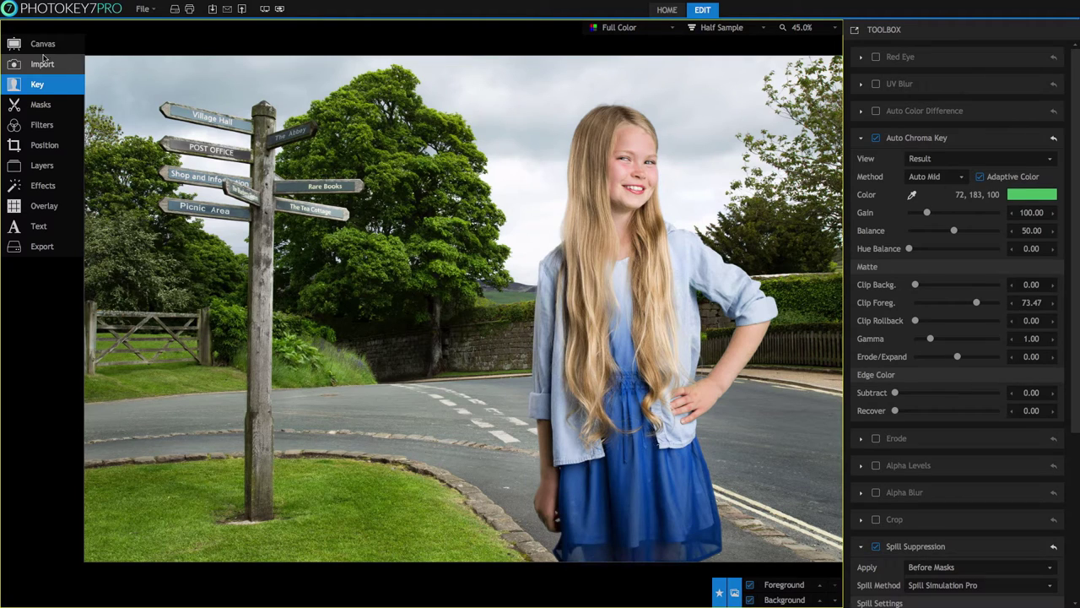
- Review the context commands in the export list for Image2.3 031 alone and for Image2.3 030 to 032 selected together
left_click(43, 61)
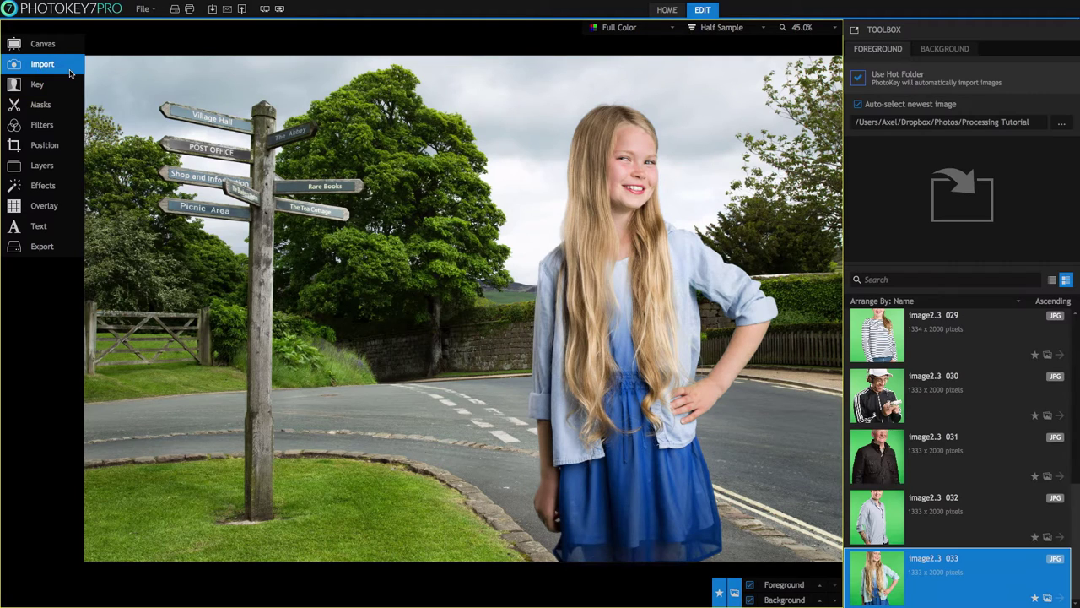
left_click(52, 246)
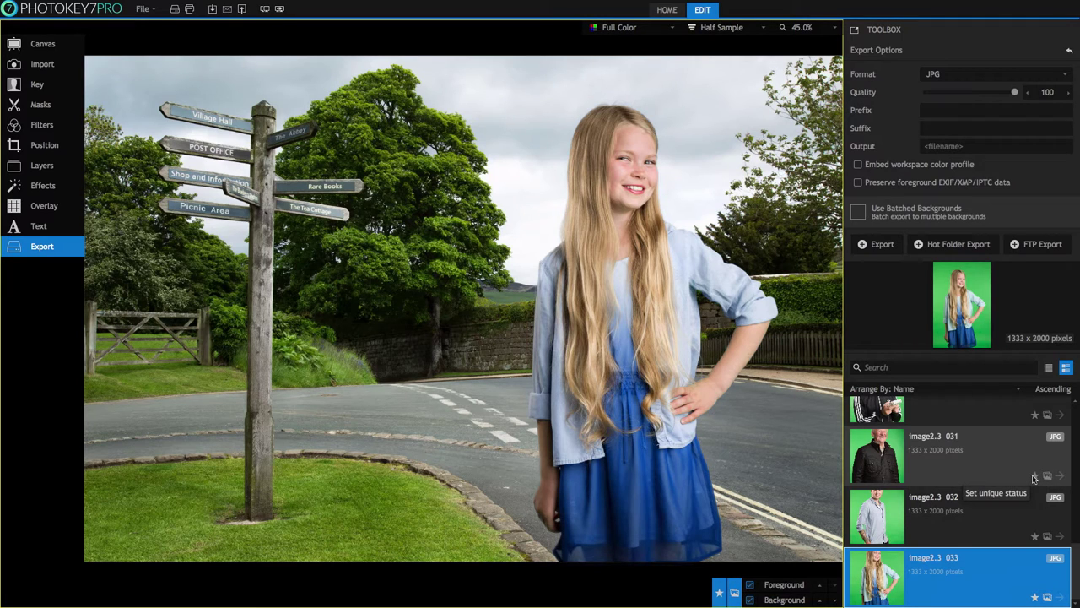
right_click(962, 454)
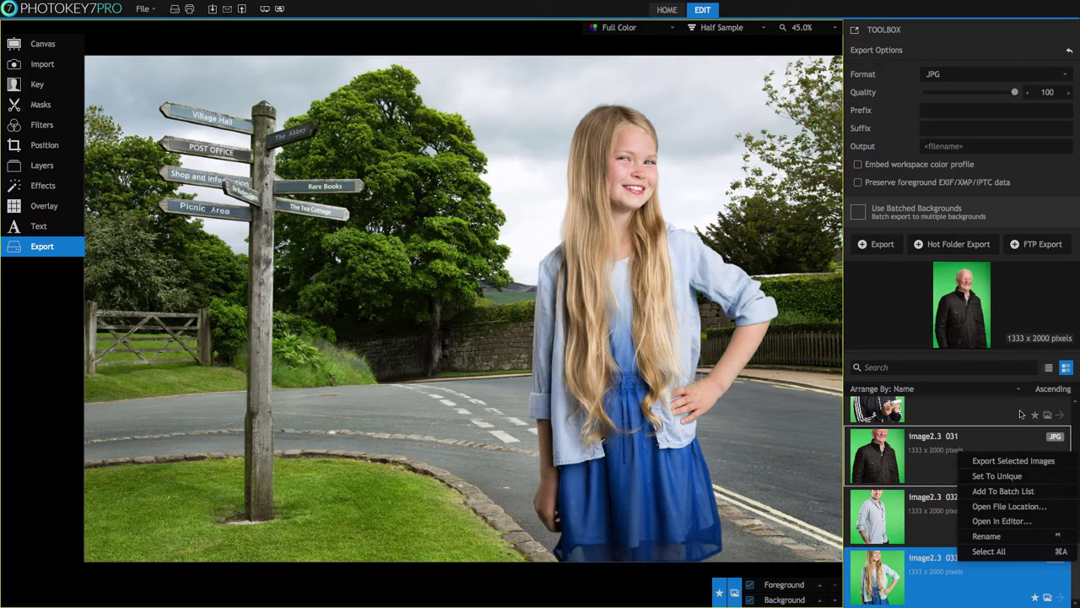
left_click(969, 412)
left_click(949, 544, "shift")
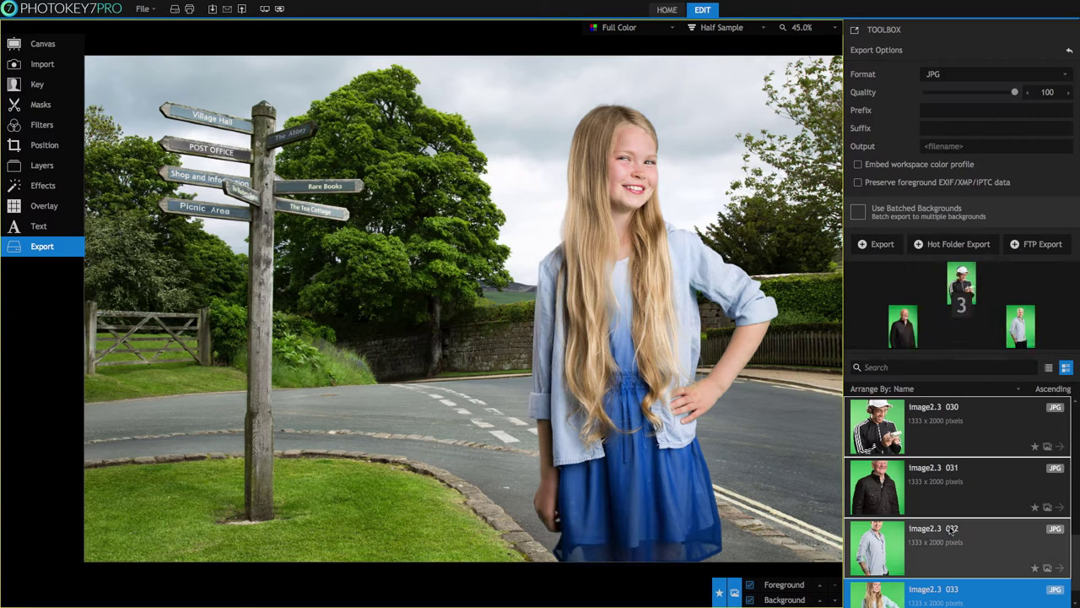
right_click(950, 530)
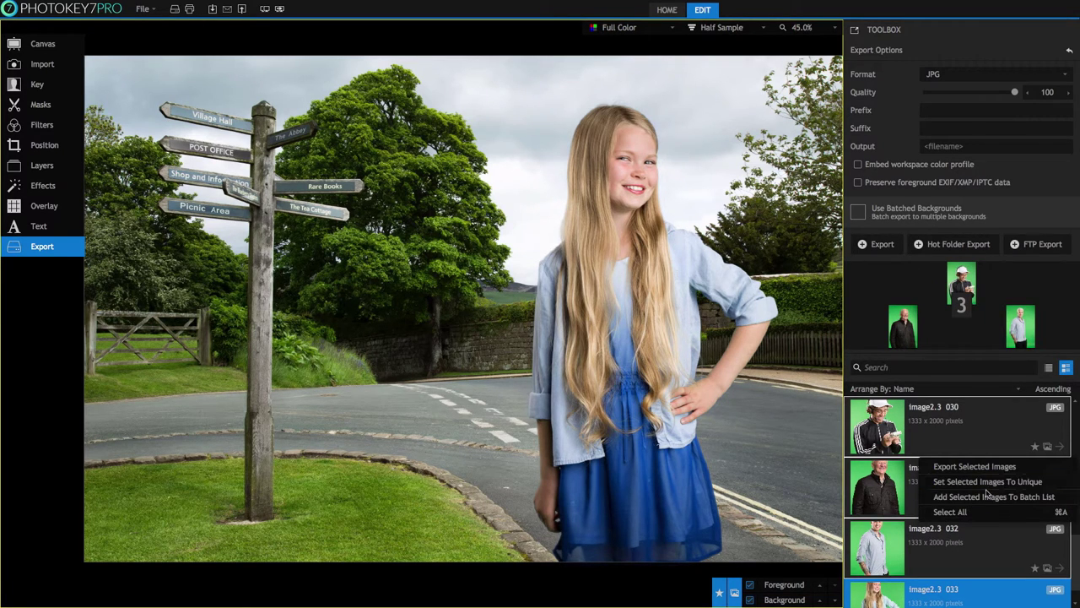
left_click(995, 535)
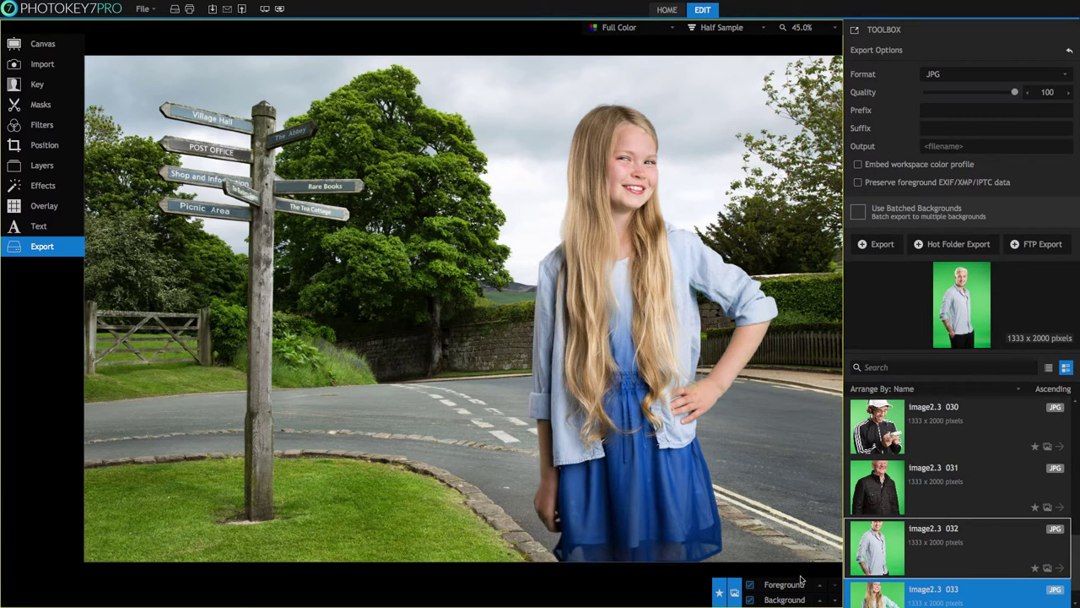
- Make Image2.3 031 the current foreground and add it to the batch list
left_click(972, 458)
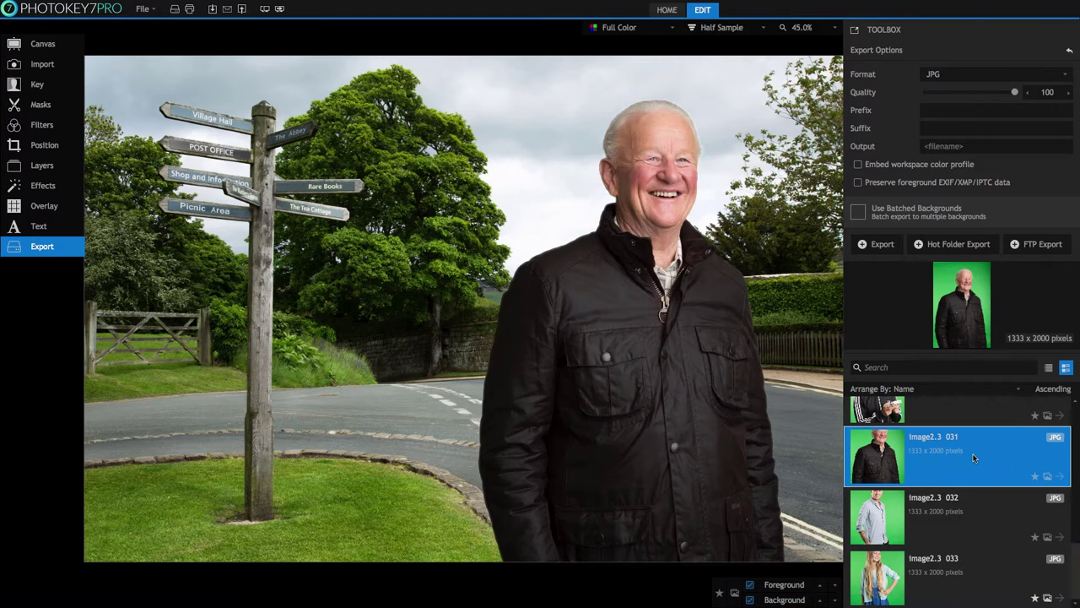
left_click(734, 591)
- Advance to foreground Image2.4 035, set it to unique, and open its key settings
key("Down")
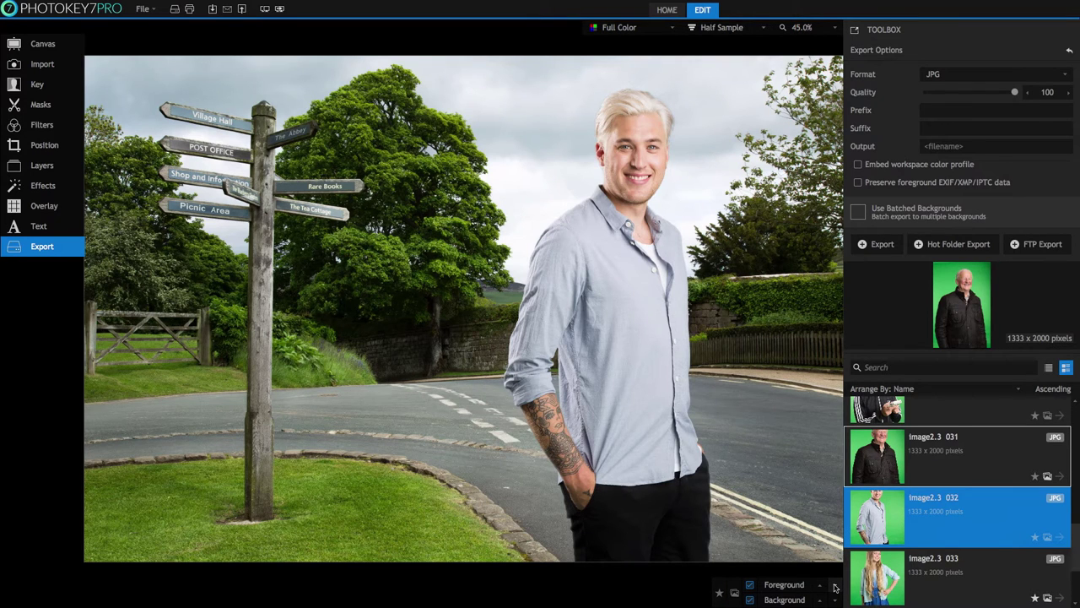
key("Down")
key("Down")
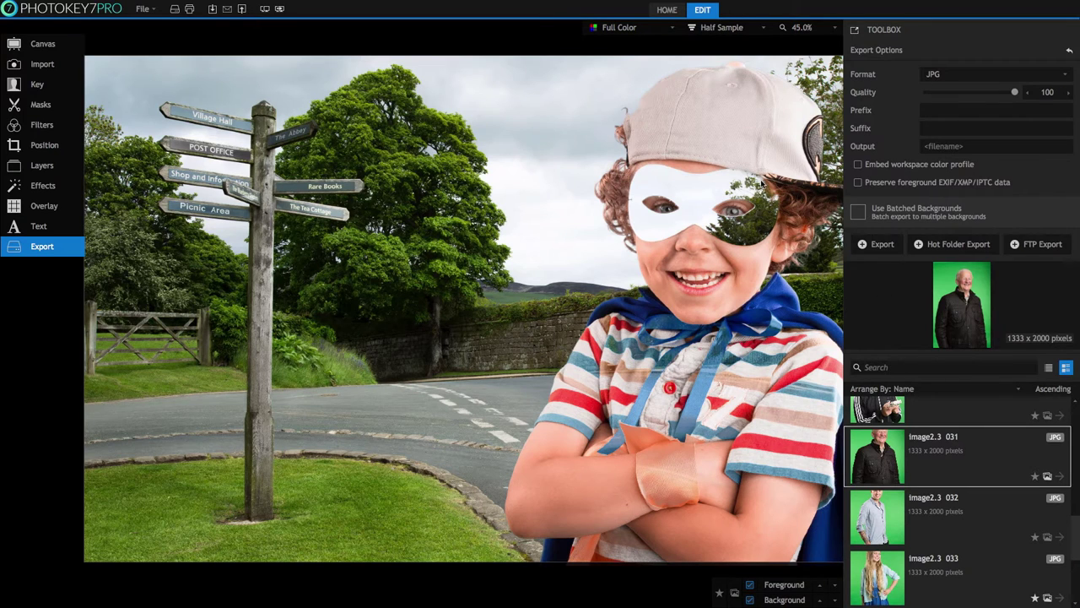
left_click(719, 592)
left_click(43, 91)
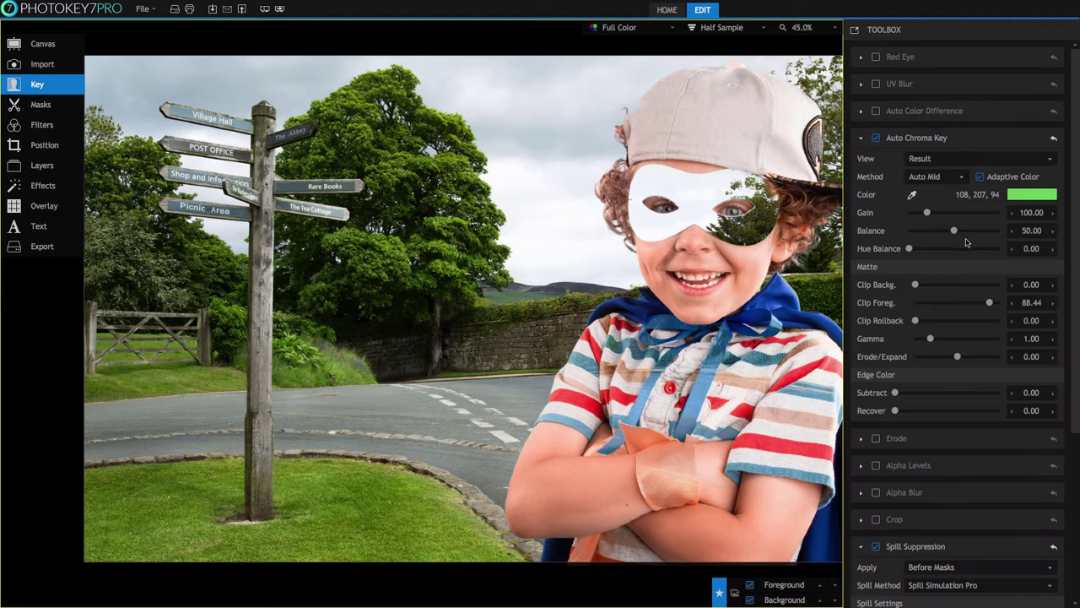
- Add a mask named Lights while foreground Image2.4 036 is shown
left_click(40, 105)
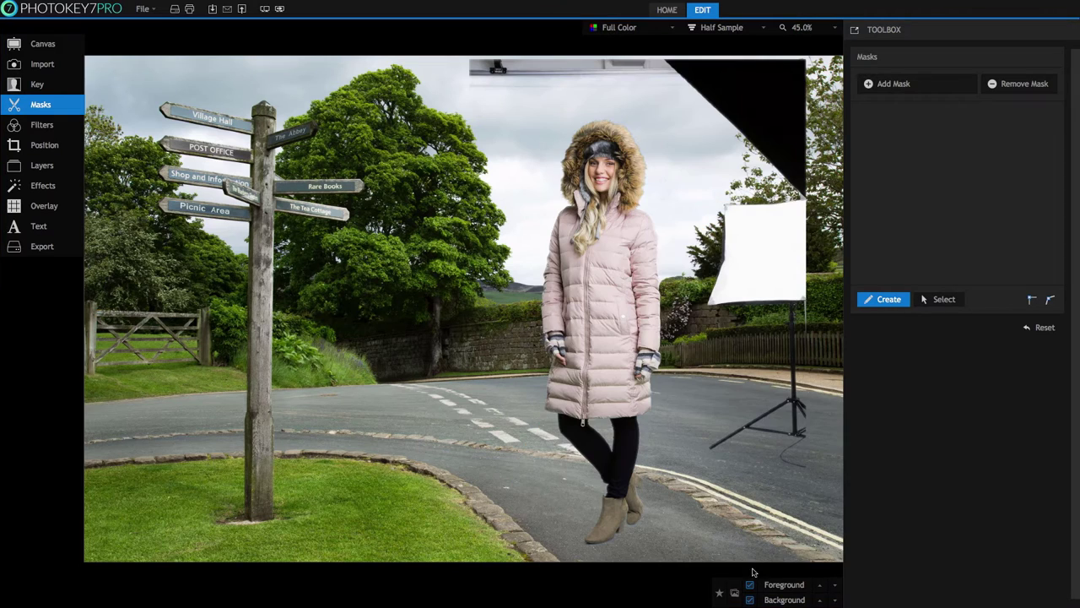
left_click(895, 83)
double_click(901, 113)
type("Lights")
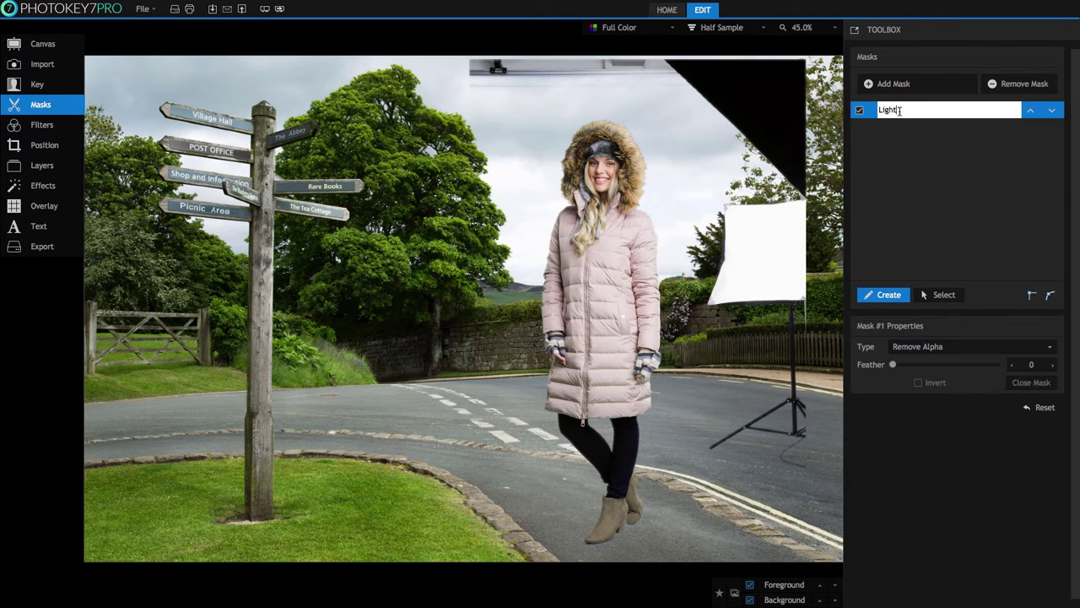
key("Return")
- Draw the Lights mask as a closed outline around the studio lights above and beside the woman
left_click(689, 103)
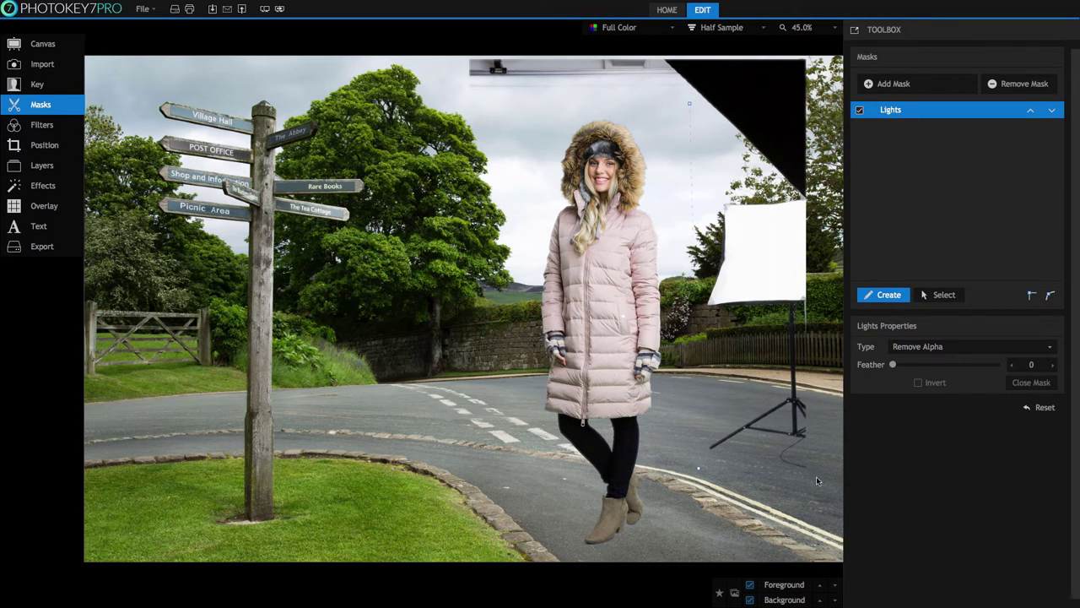
left_click(817, 478)
left_click(460, 55)
left_click(519, 99)
left_click(689, 103)
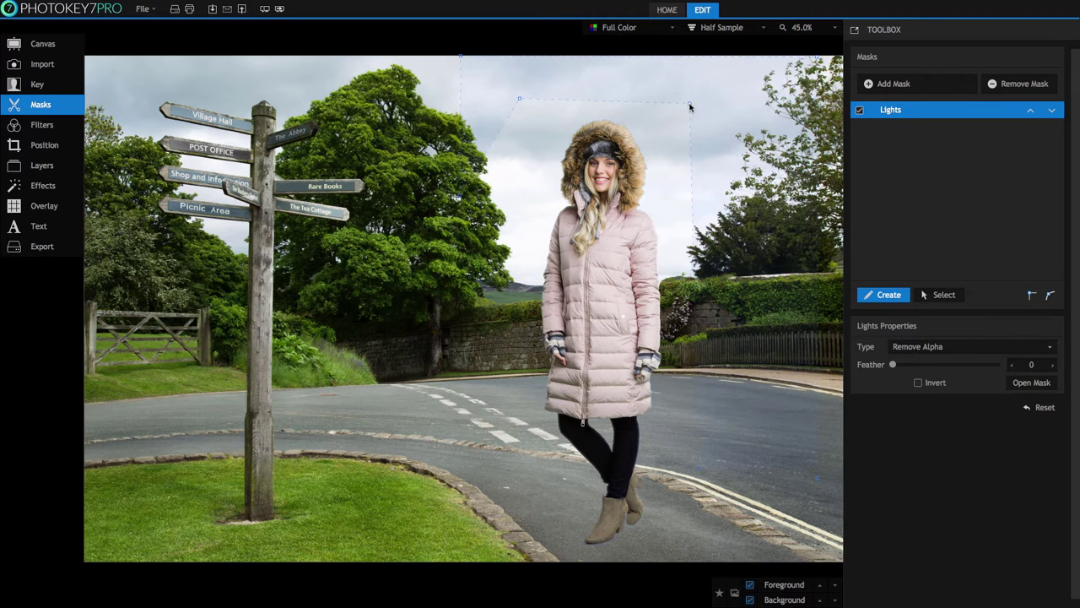
- Set foreground Image2.4 037 to unique and check its Lights mask by switching it off and on again
left_click(835, 585)
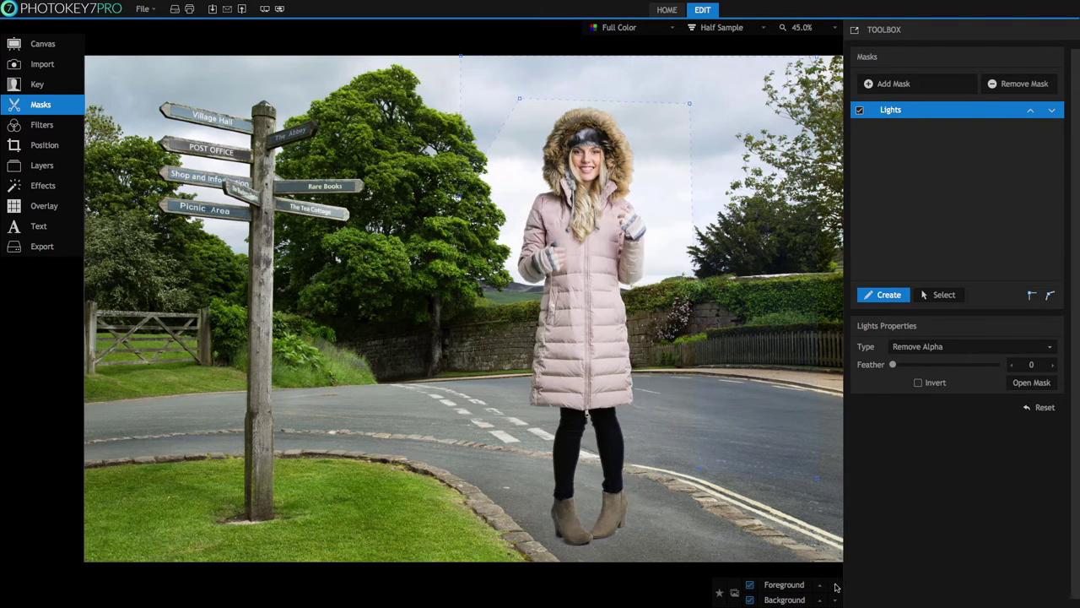
left_click(722, 592)
left_click(858, 110)
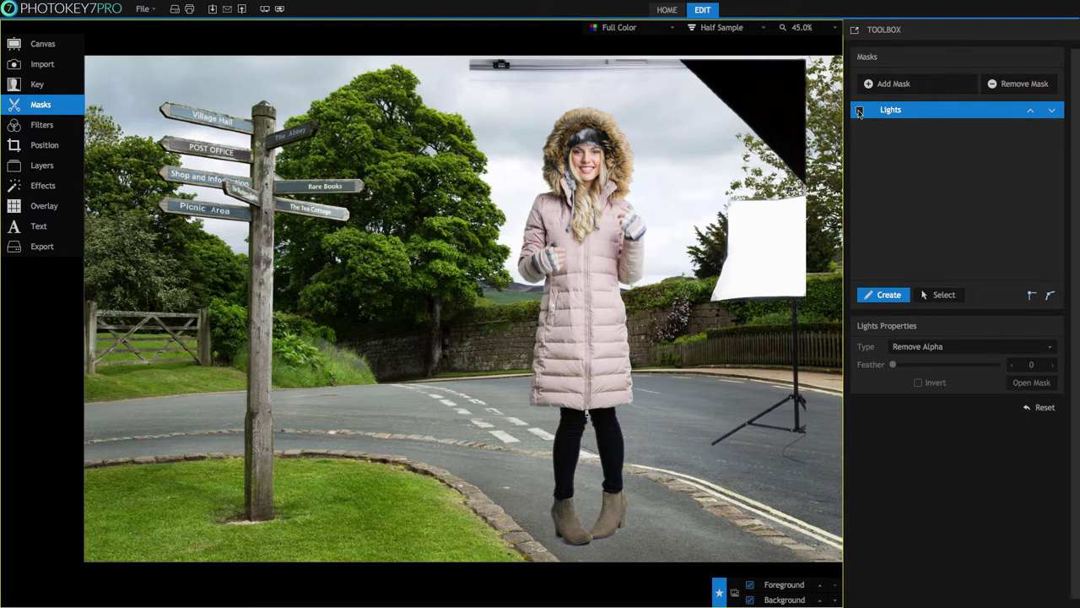
left_click(859, 111)
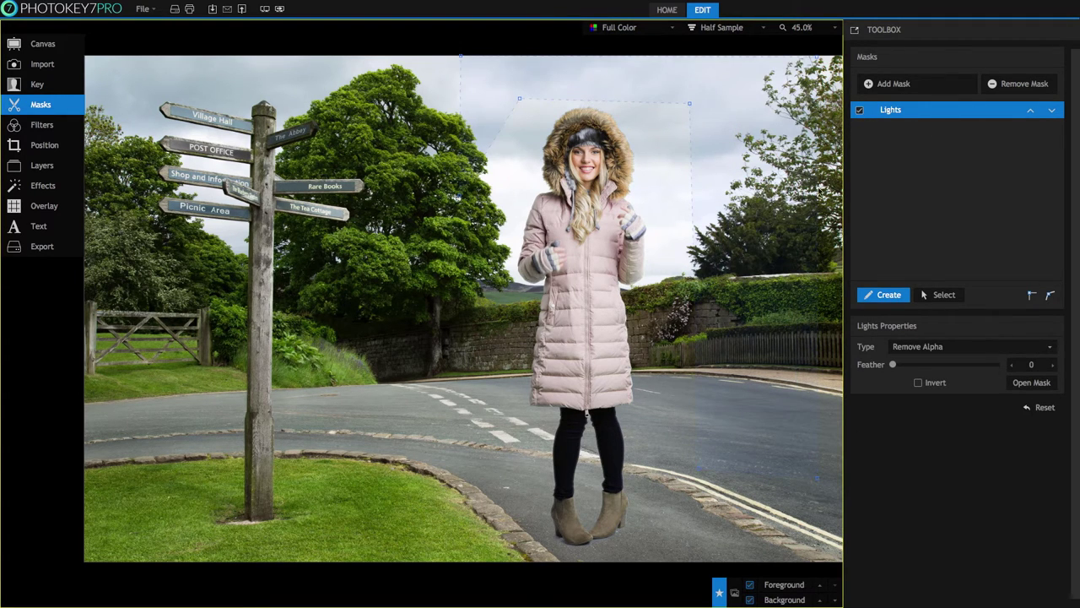
- Draw a closed mask around the boy's eye mask in foreground Image2.4 035 and set its type to Retain Alpha
left_click(822, 586)
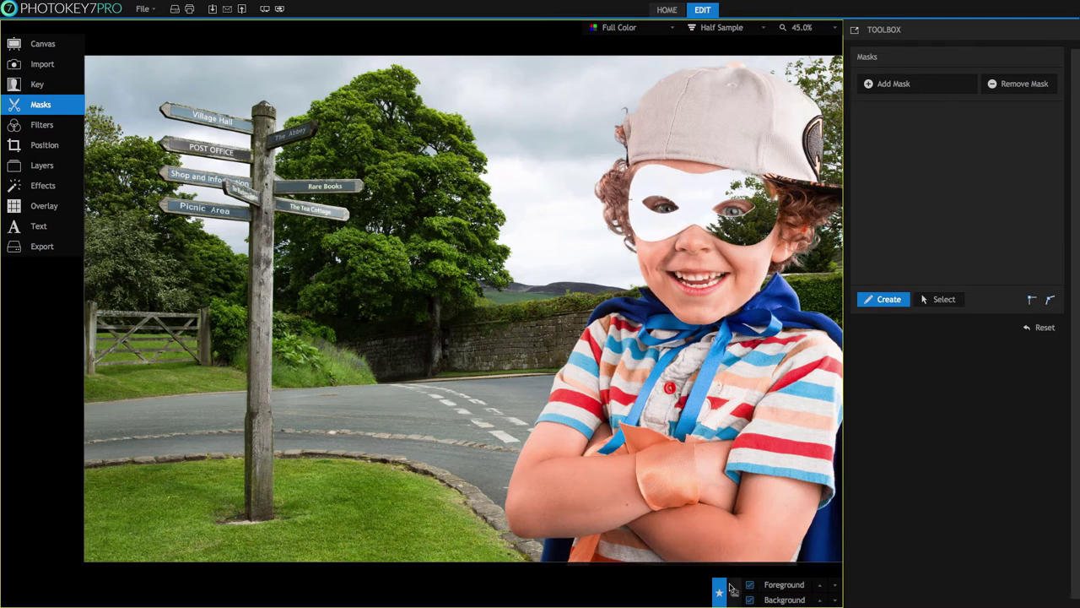
left_click(908, 84)
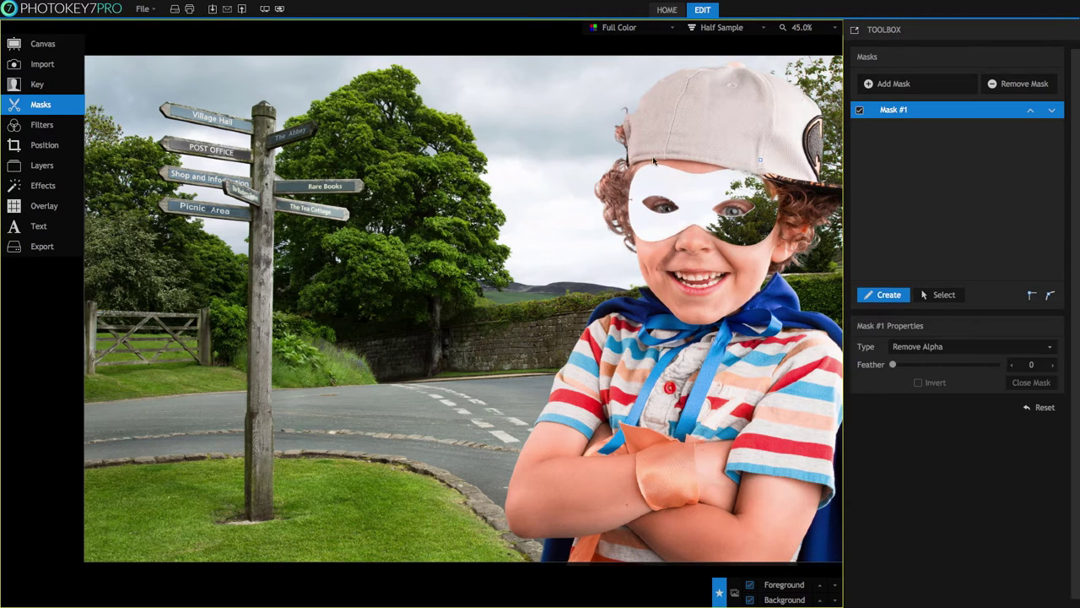
left_click(764, 250)
left_click(761, 160)
left_click(945, 346)
left_click(945, 356)
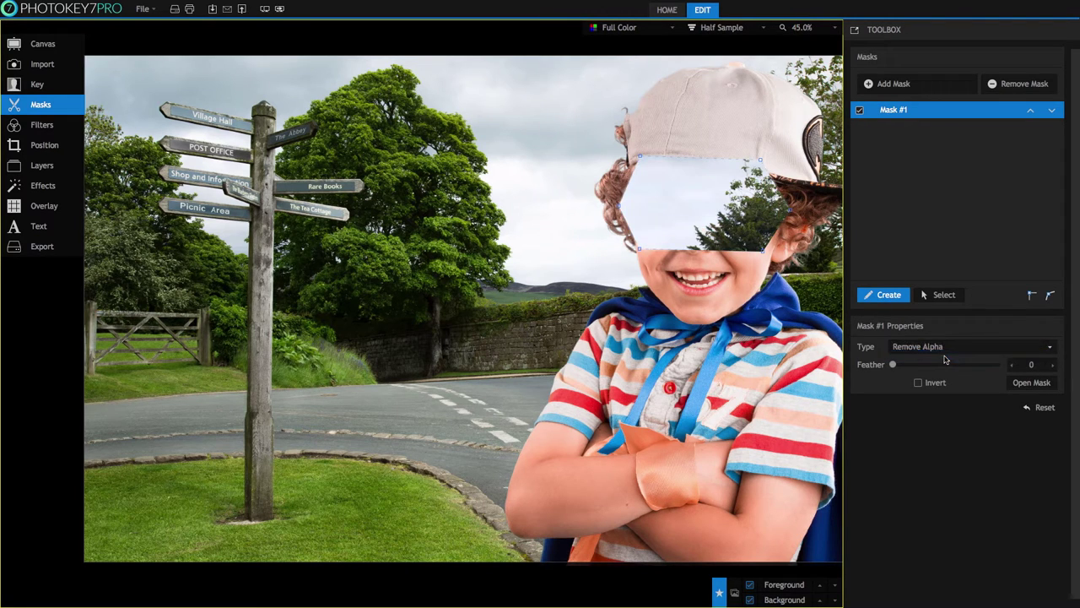
- Rename the mask around the boy's eyes as Superhero
double_click(892, 110)
type("Superhero")
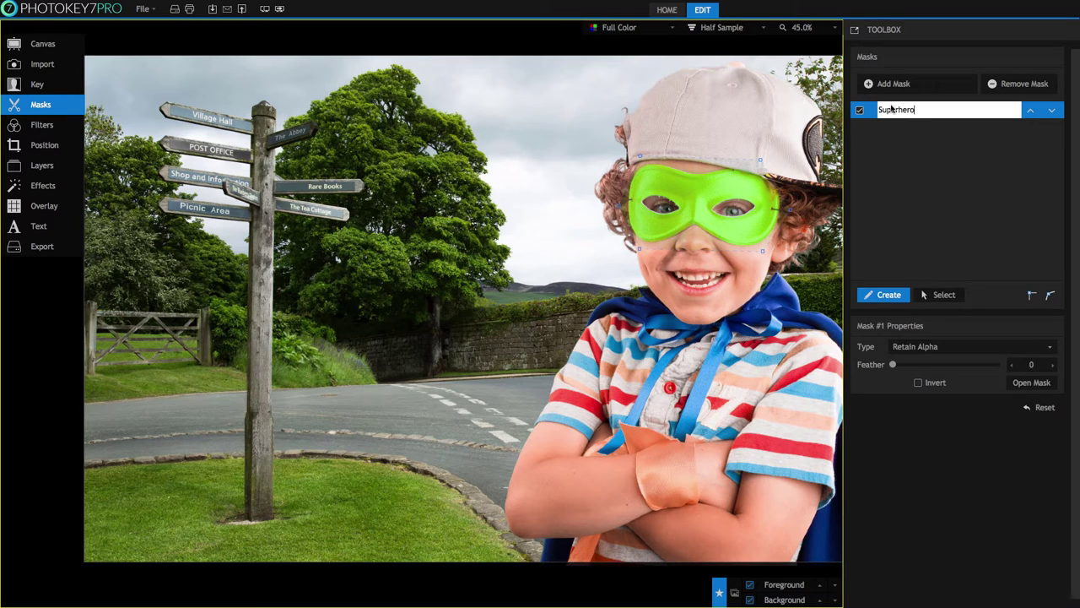
key("Return")
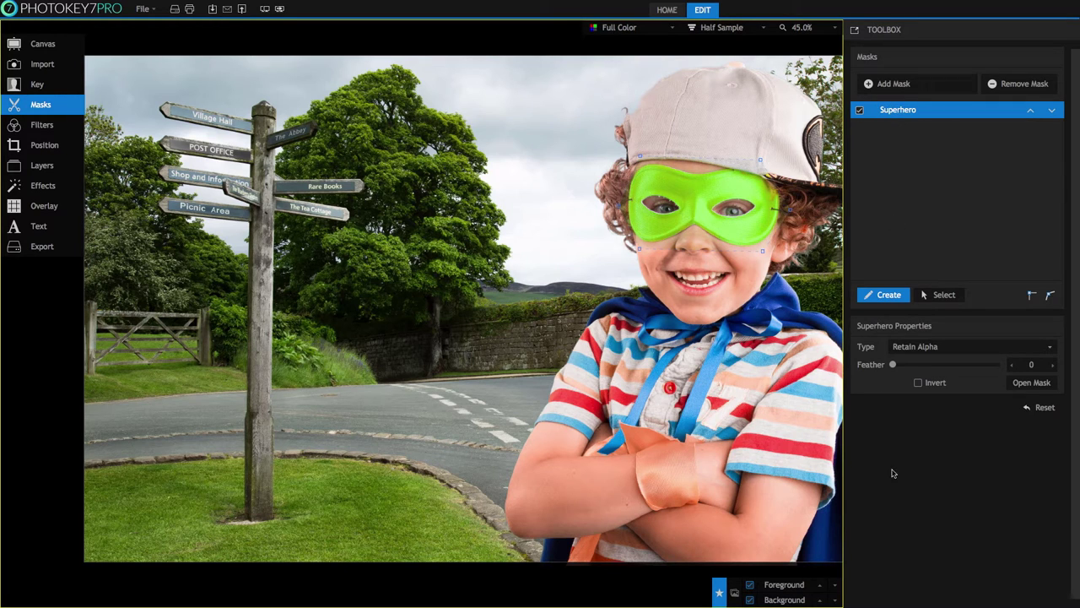
- Compare the masks of foregrounds Image2.4 036 and Image2.4 035
left_click(835, 586)
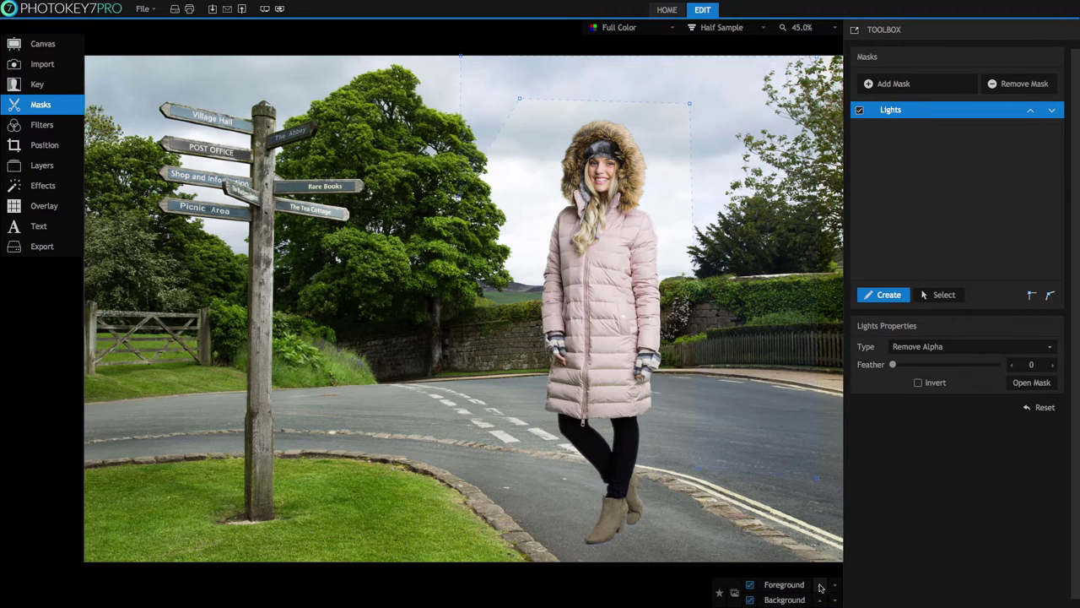
left_click(819, 585)
- Add a text item on foreground Image2.4 035 and remove it
left_click(41, 228)
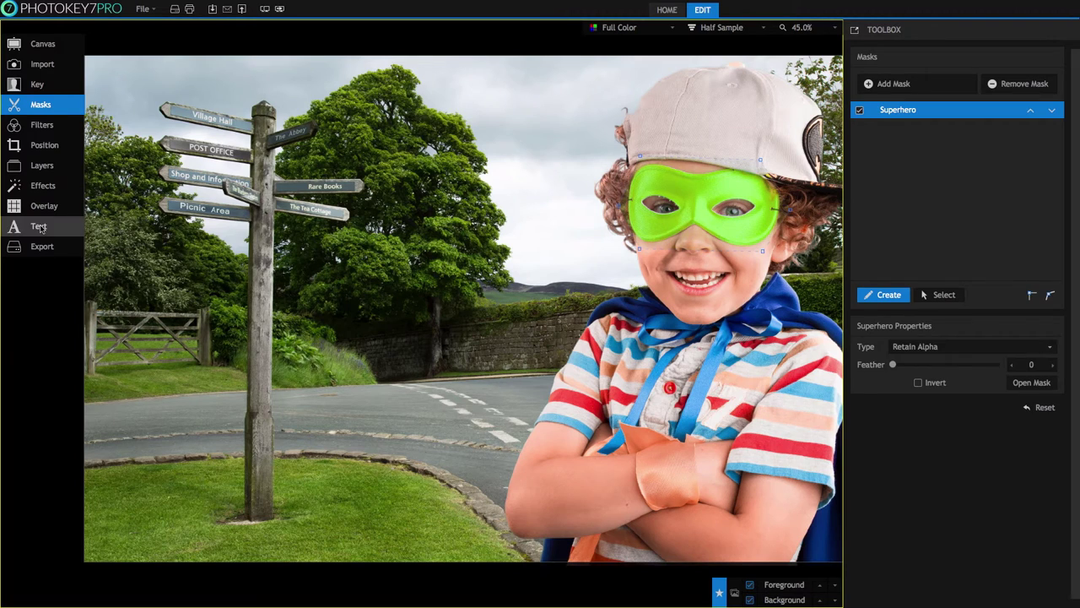
left_click(834, 584)
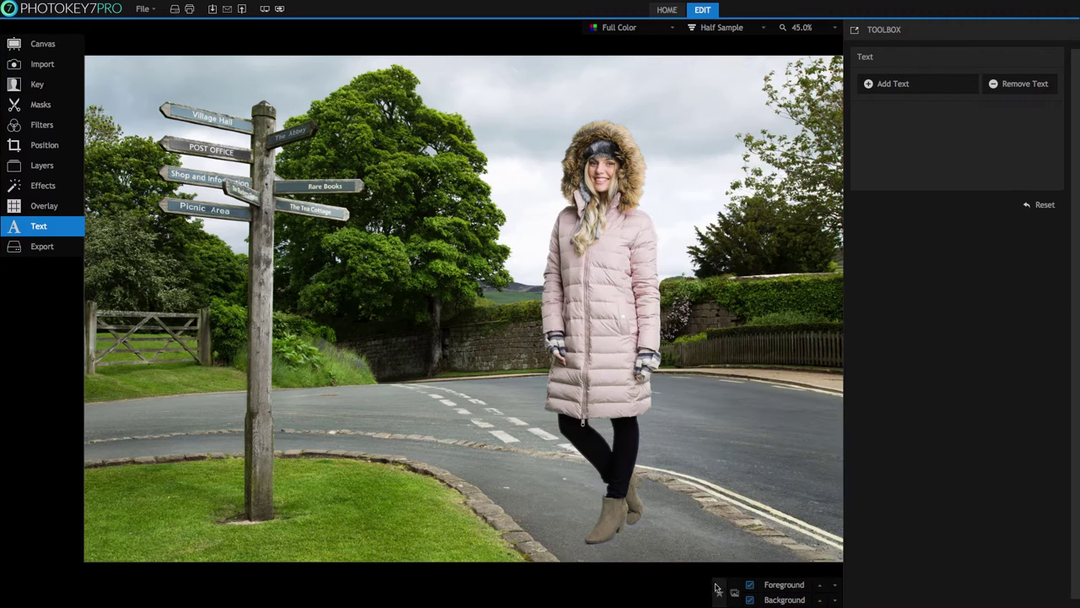
left_click(820, 588)
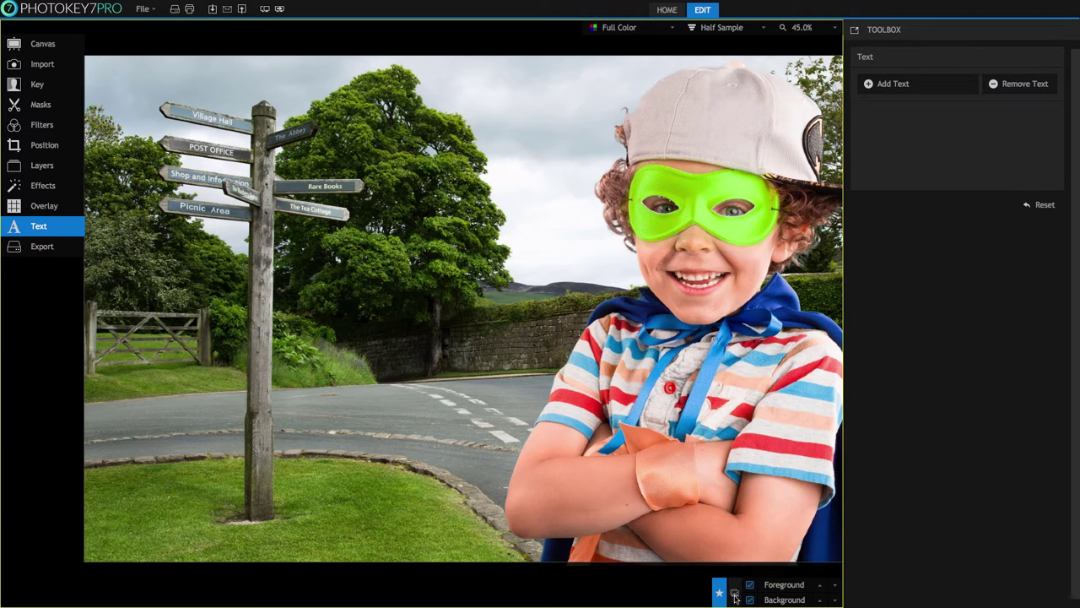
left_click(920, 86)
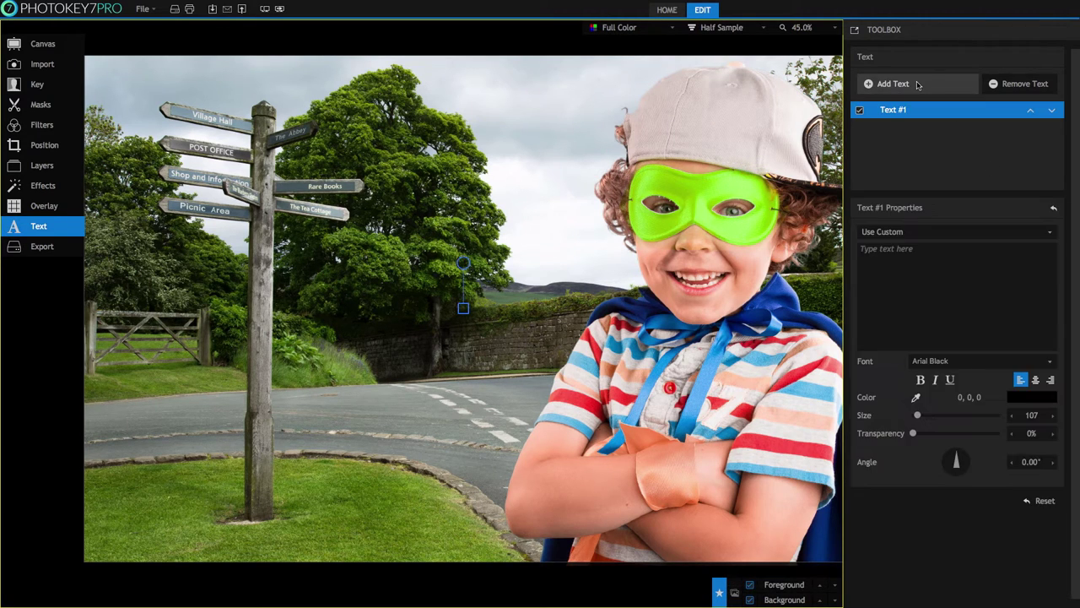
left_click(1021, 85)
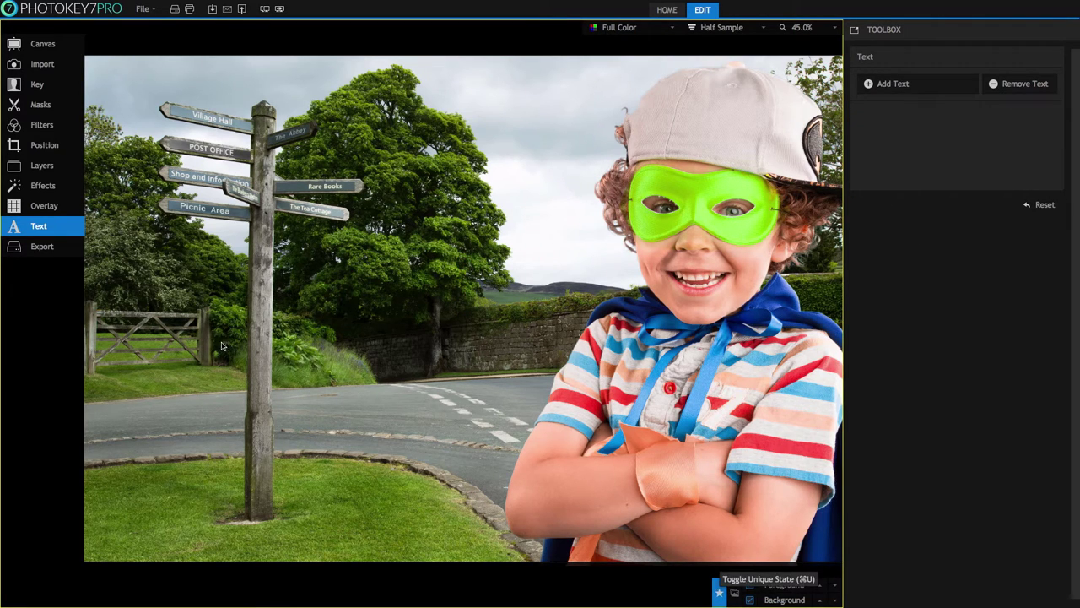
- Apply Background 2 to the unique foreground Image2.4 035
left_click(42, 65)
left_click(958, 49)
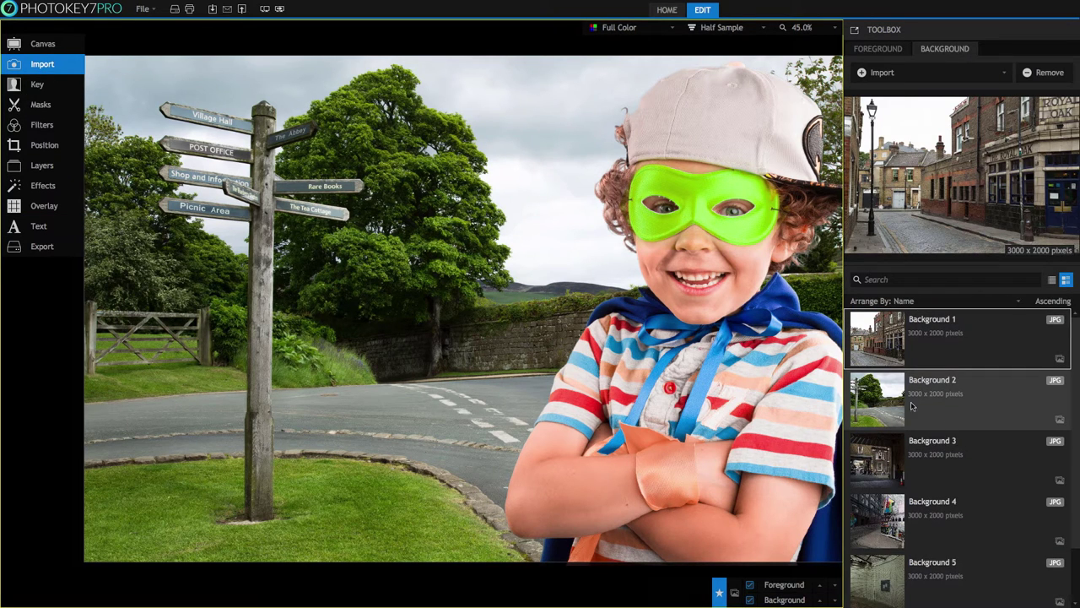
left_click(979, 405)
left_click(978, 405)
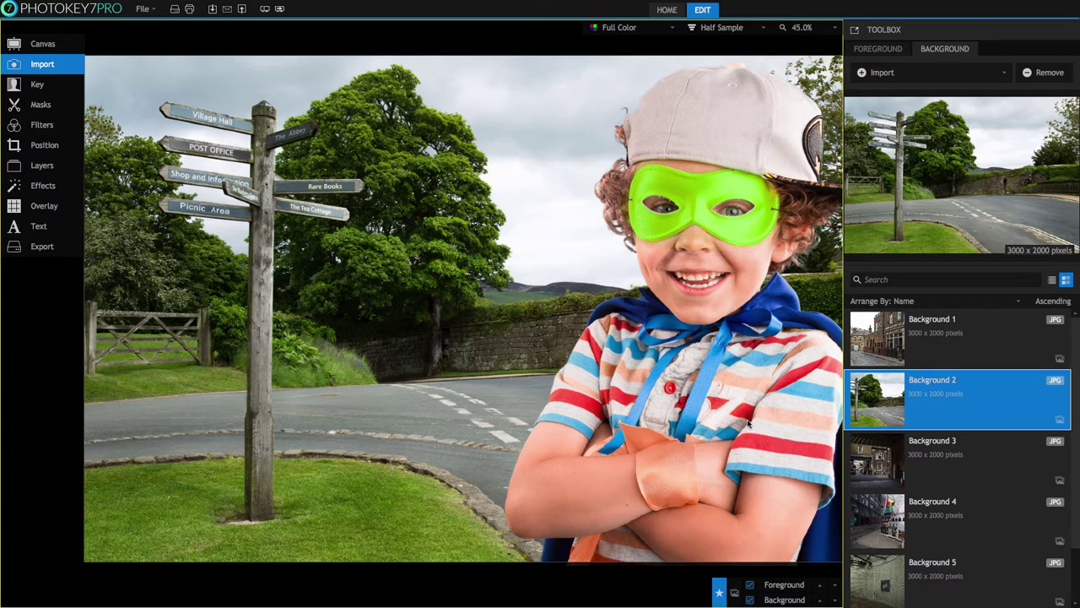
- Set foreground Image2.4 036 to unique and give it Background 4
left_click(832, 588)
left_click(718, 593)
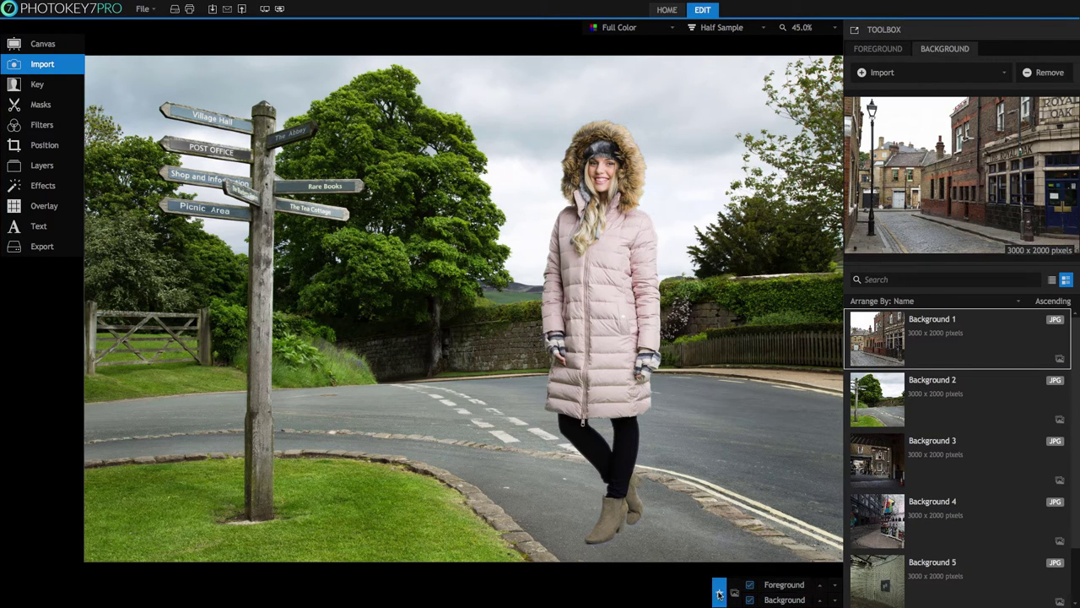
left_click(886, 515)
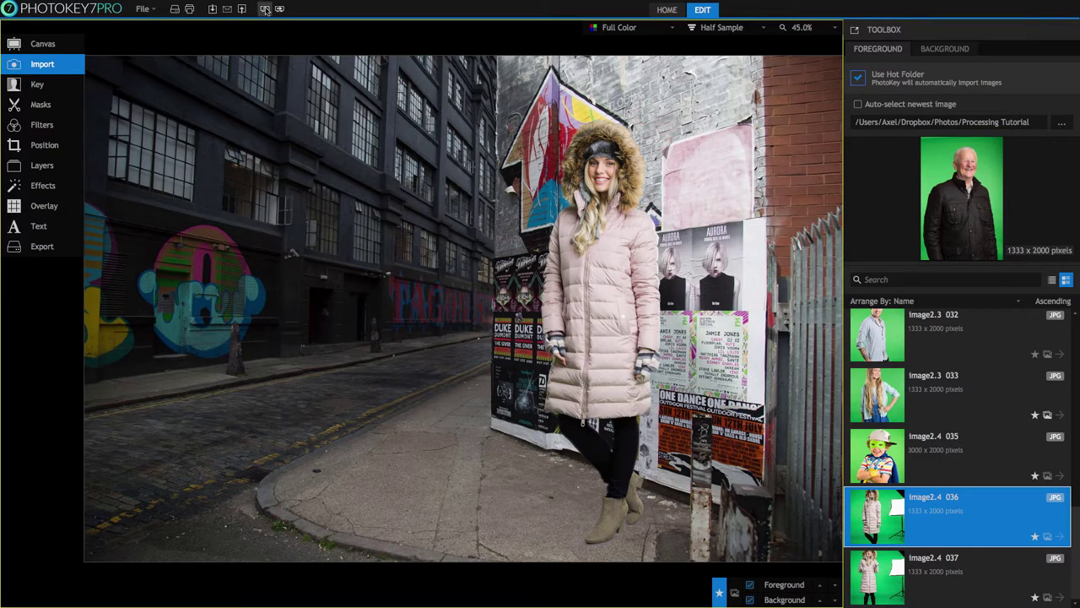
- Open the separate preview window for the composite and move it
left_click(264, 9)
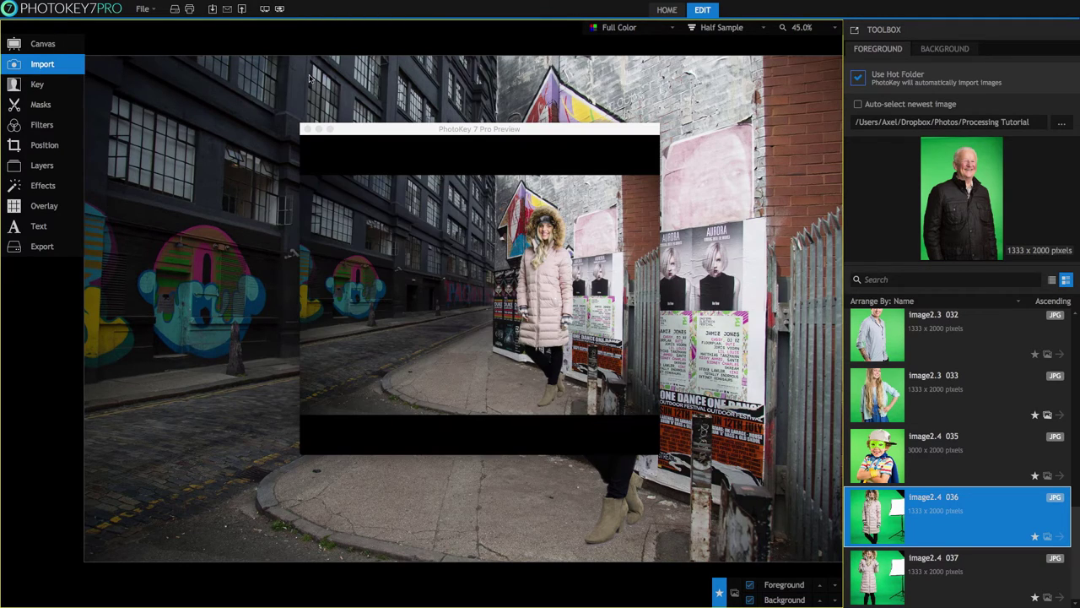
left_click_drag(369, 133, 563, 157)
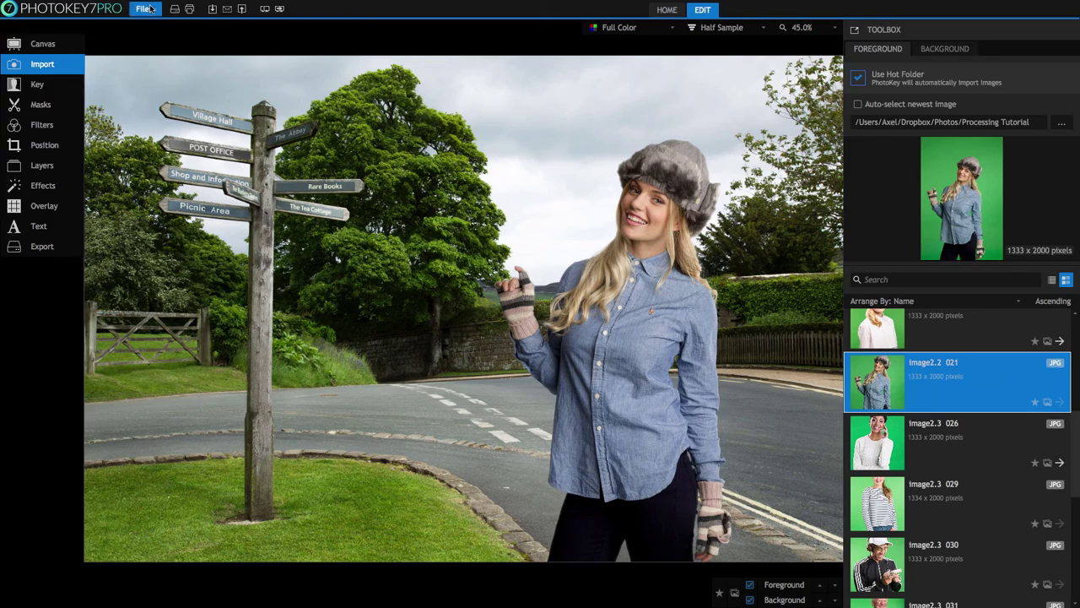
- Review the client preview window preferences in the general options and accept them
left_click(142, 9)
left_click(279, 216)
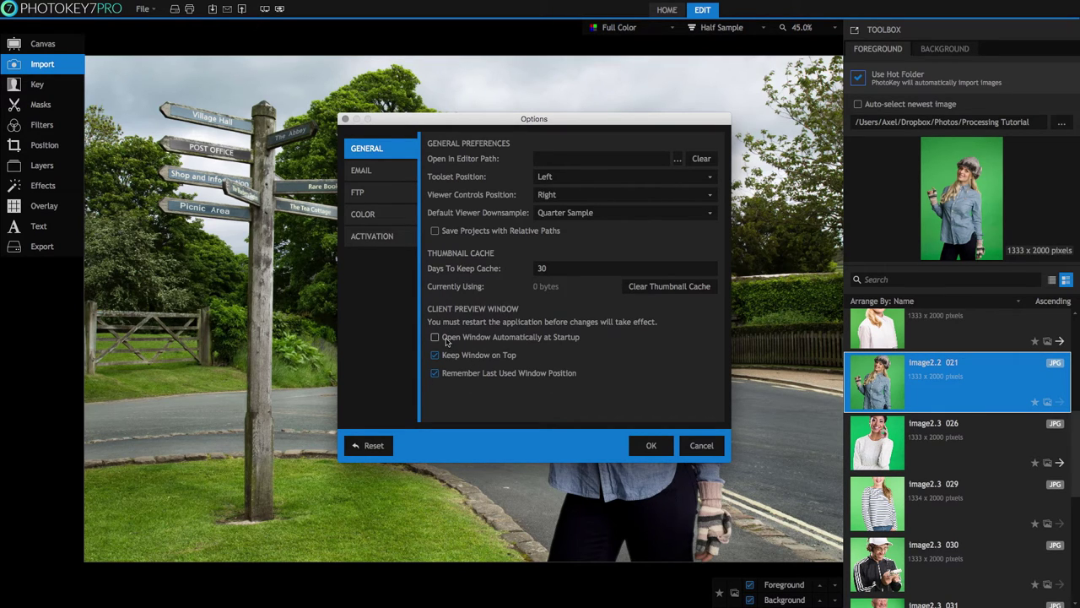
left_click(654, 445)
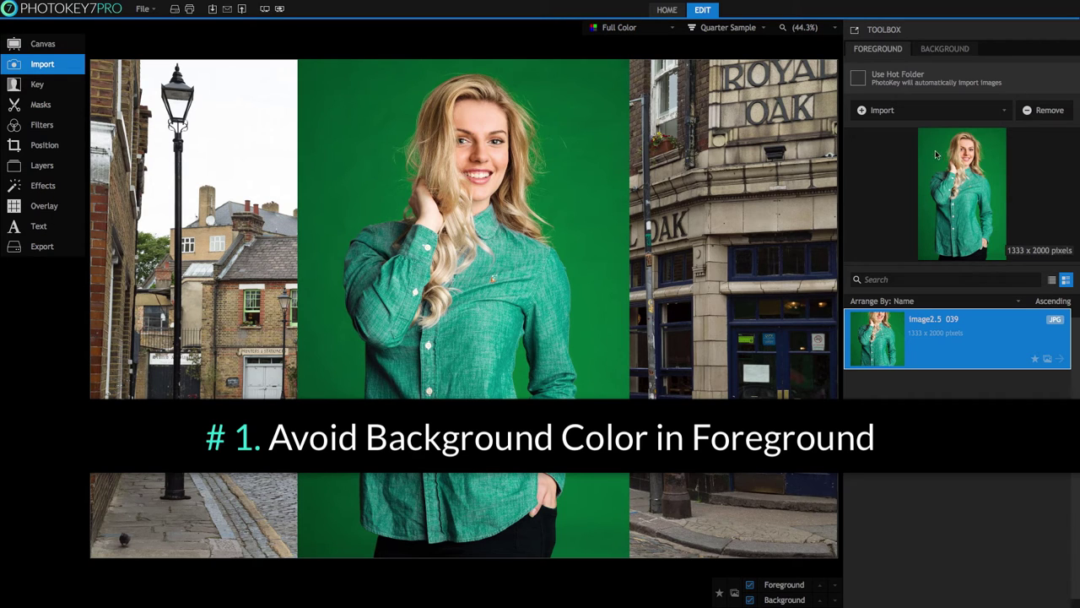
- Key foreground Image2.5 039 with Auto Chroma Key, setting Hue Balance to 0, Gamma to about 2.17 and slightly raising the Gain
left_click(37, 84)
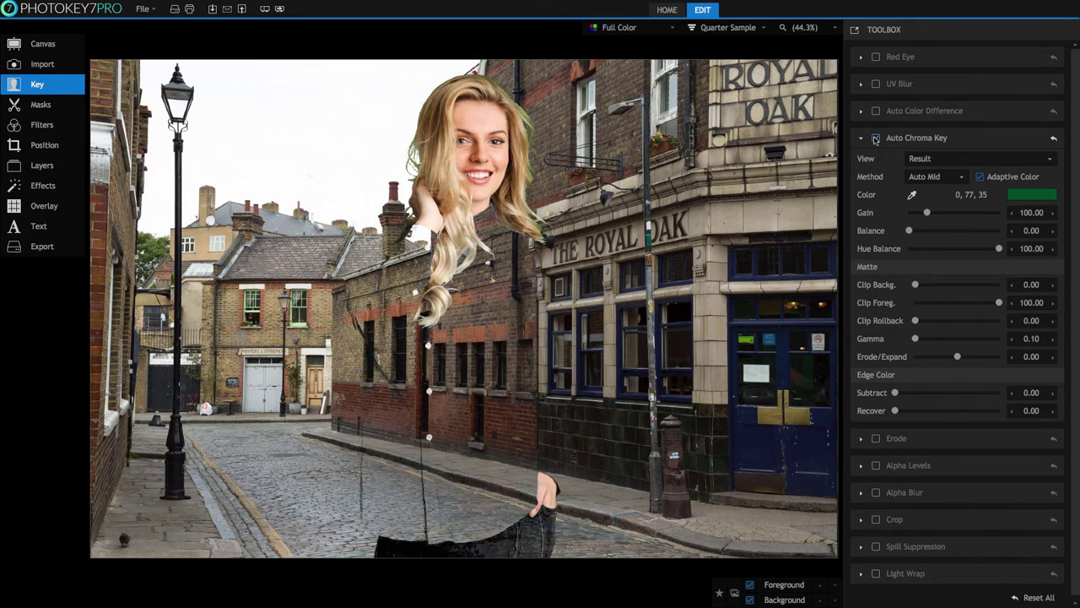
left_click(875, 139)
left_click_drag(999, 249, 909, 248)
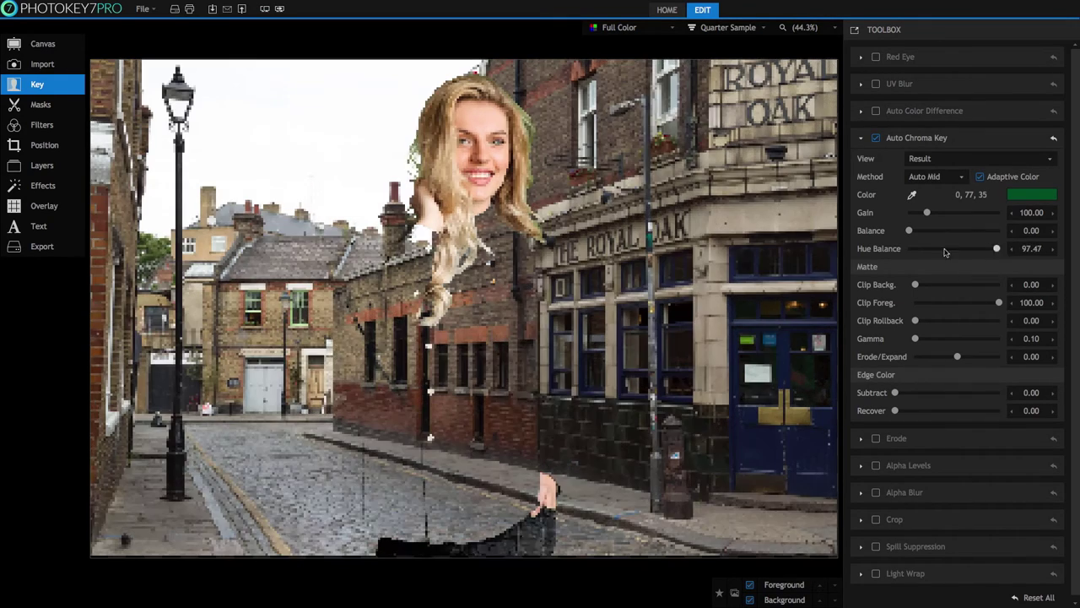
left_click_drag(917, 339, 950, 339)
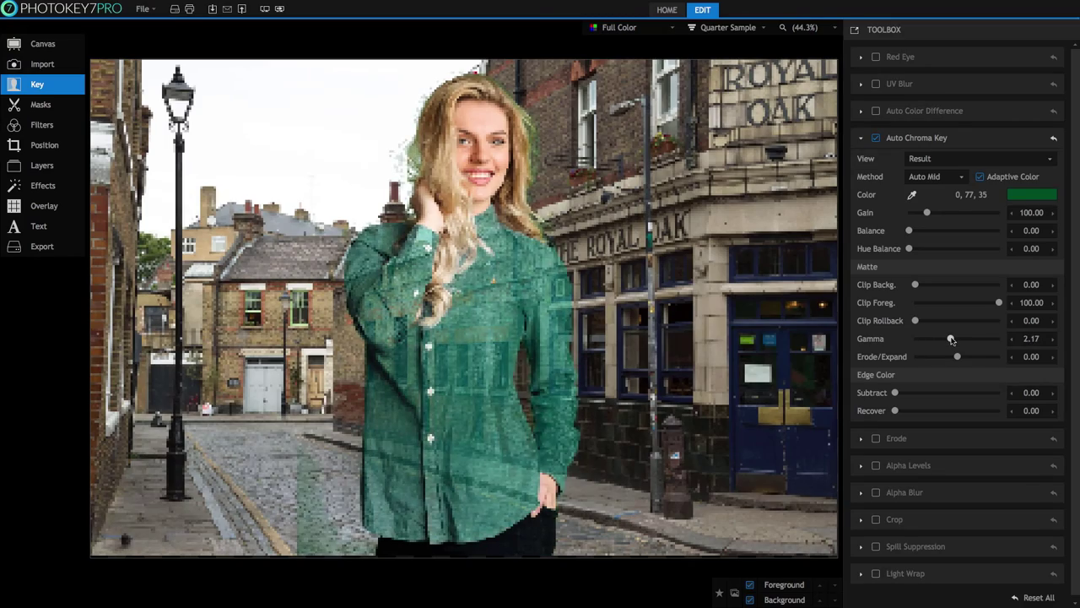
left_click_drag(928, 212, 936, 212)
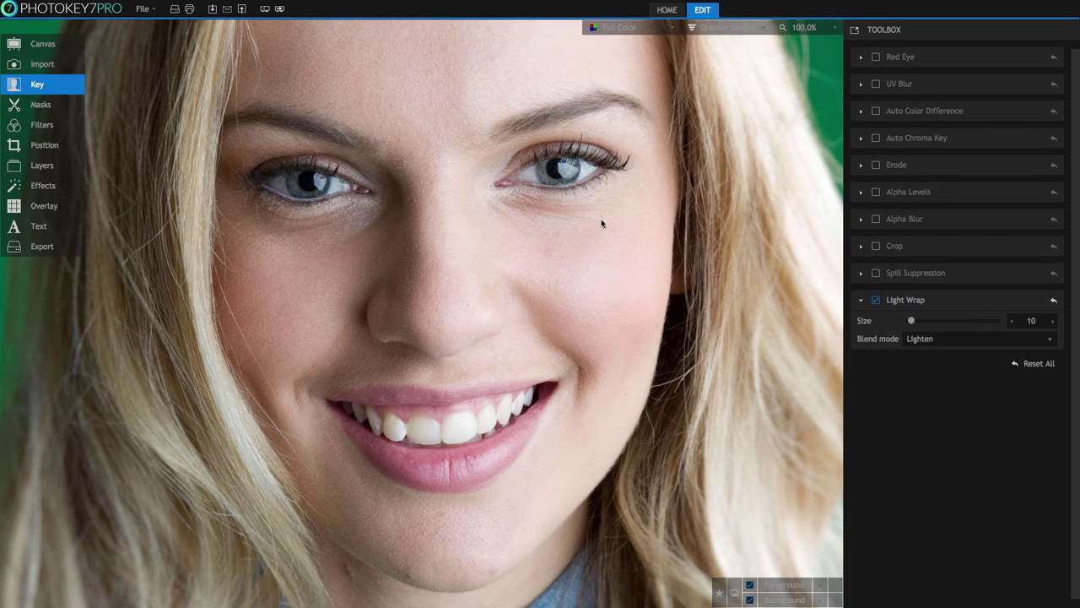
- Inspect the close-up portrait's hair edges, fit the image to the view, and enable Auto Chroma Key and Spill Suppression
left_click_drag(779, 291, 435, 270)
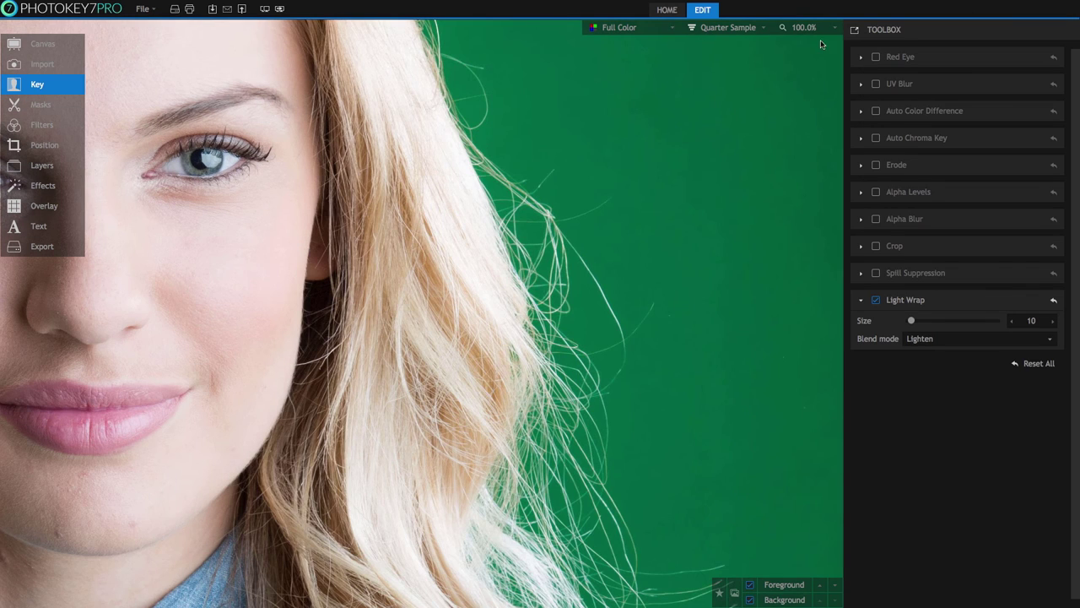
left_click(823, 27)
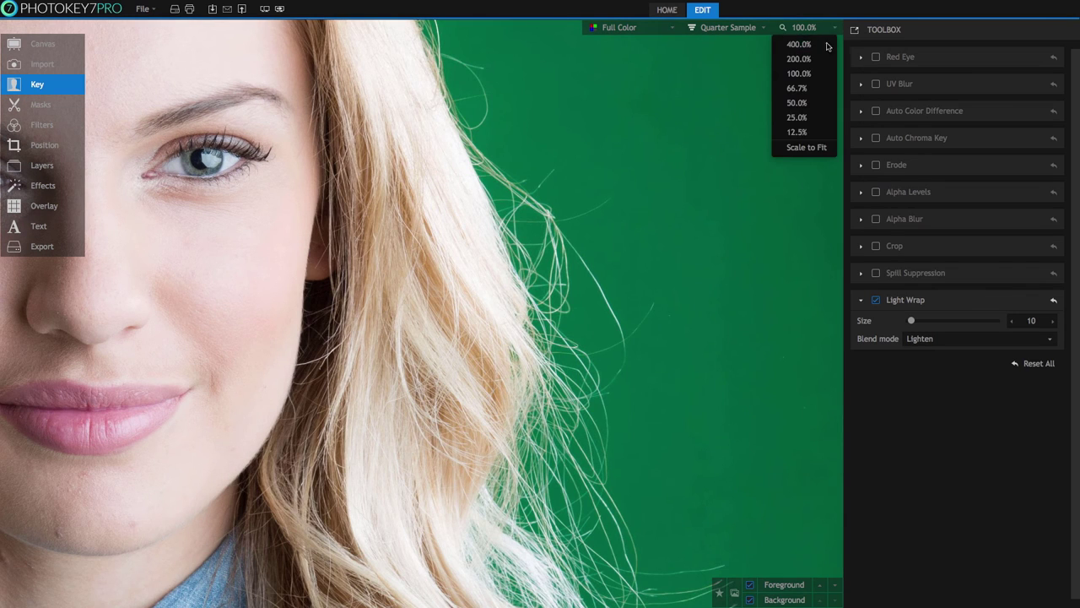
left_click(828, 145)
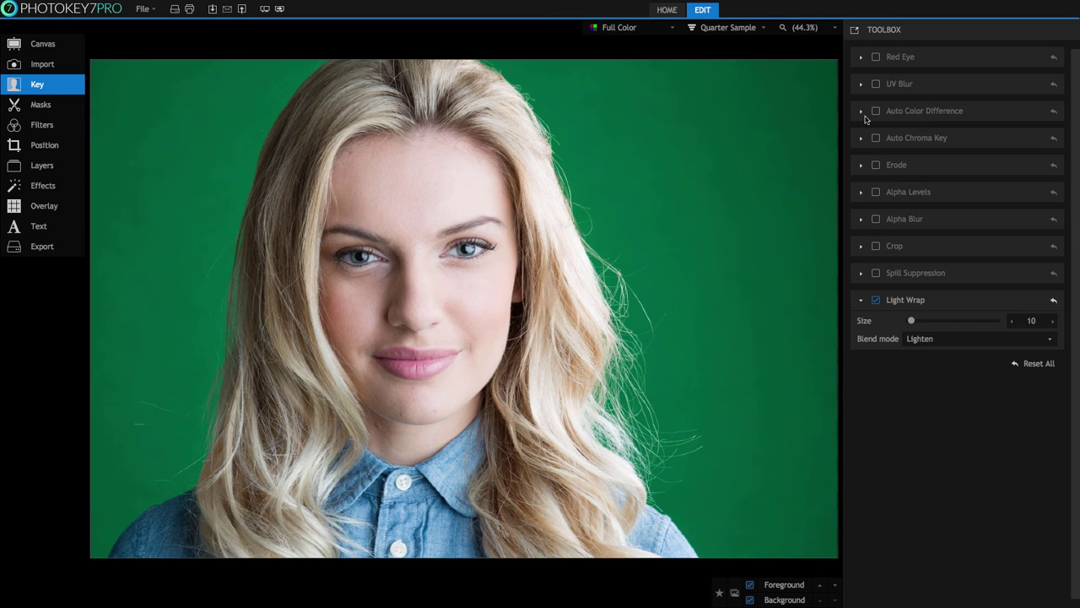
left_click(876, 139)
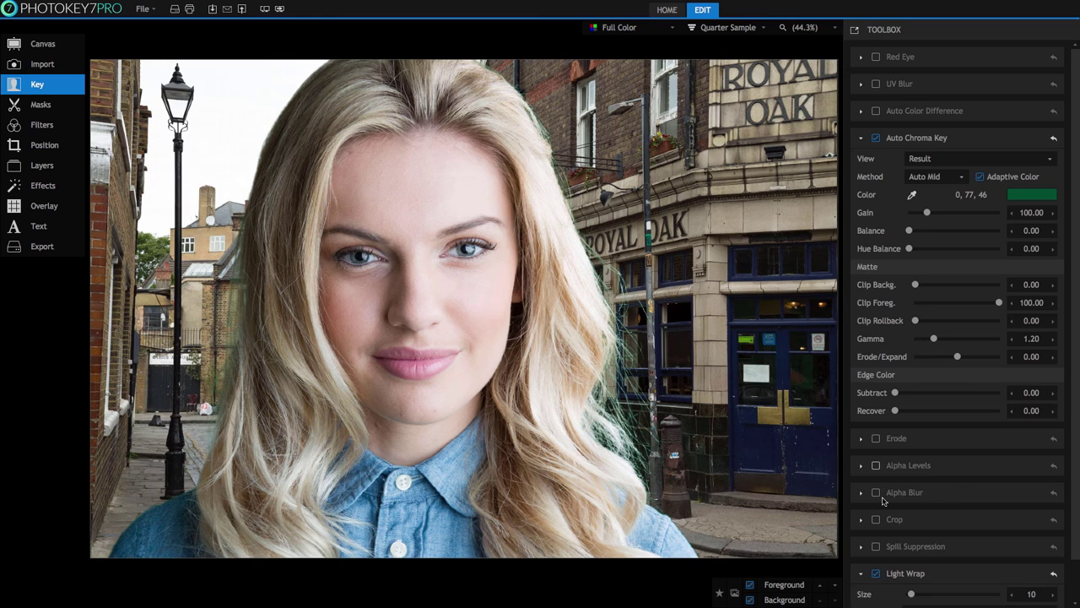
left_click(876, 546)
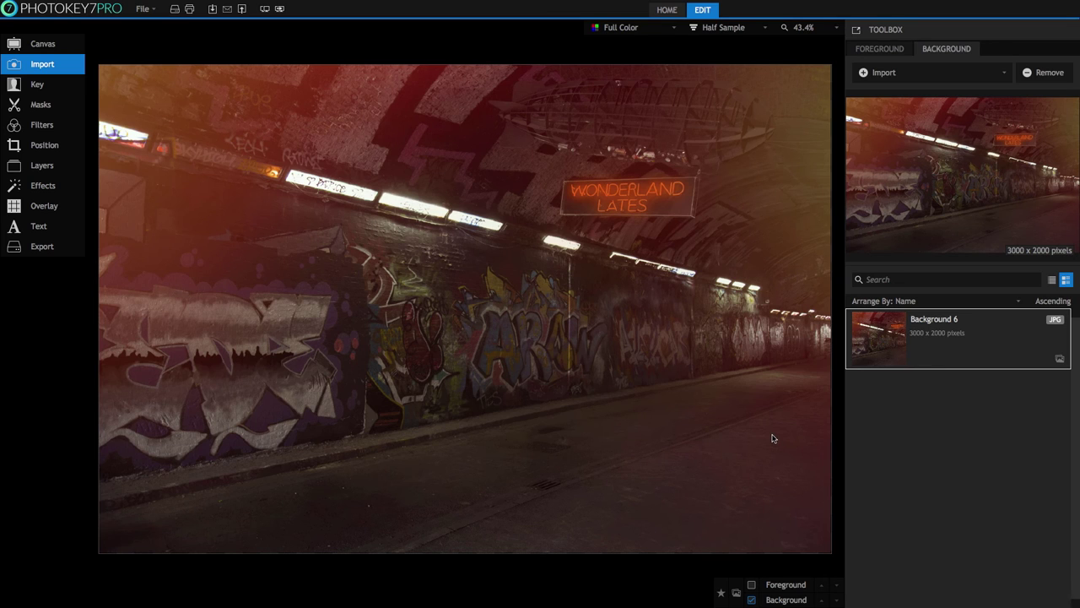
- Show foreground Image2.9 044 over Background 6 and open the export options for the composite
left_click(893, 52)
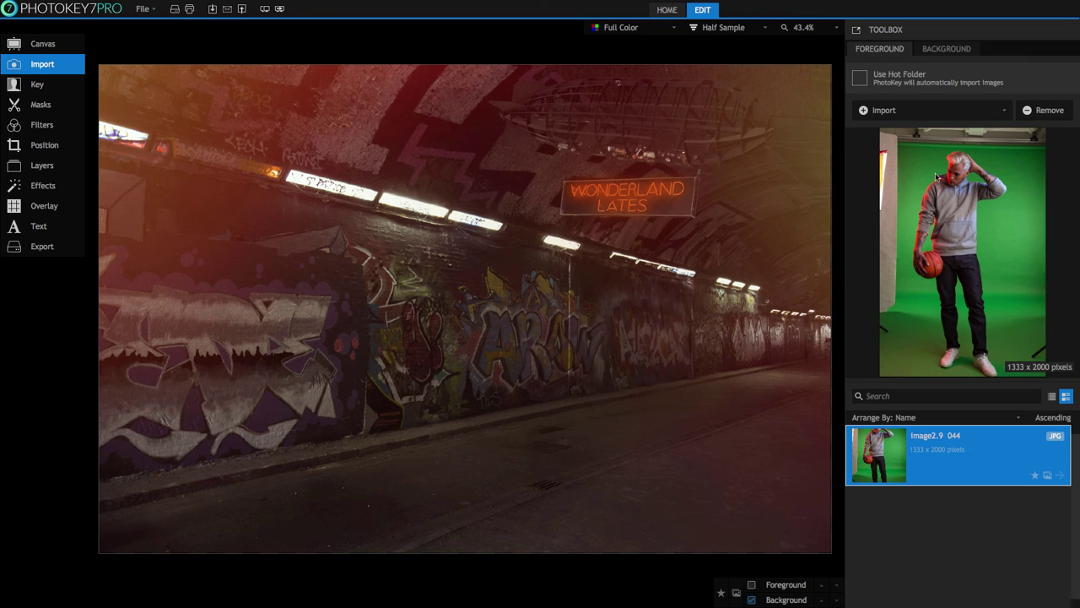
left_click(751, 583)
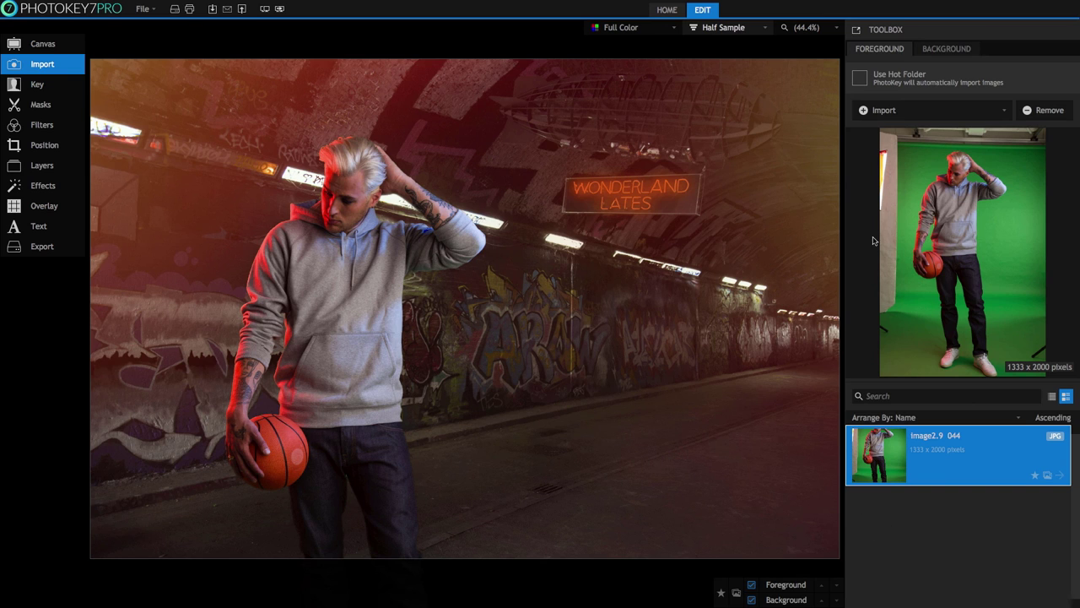
left_click(42, 247)
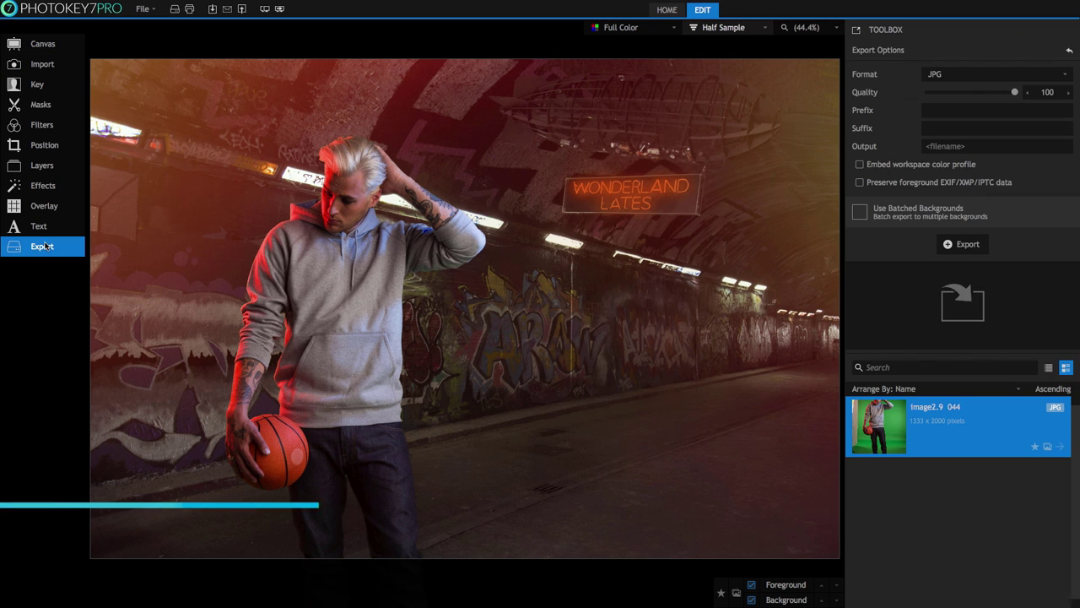